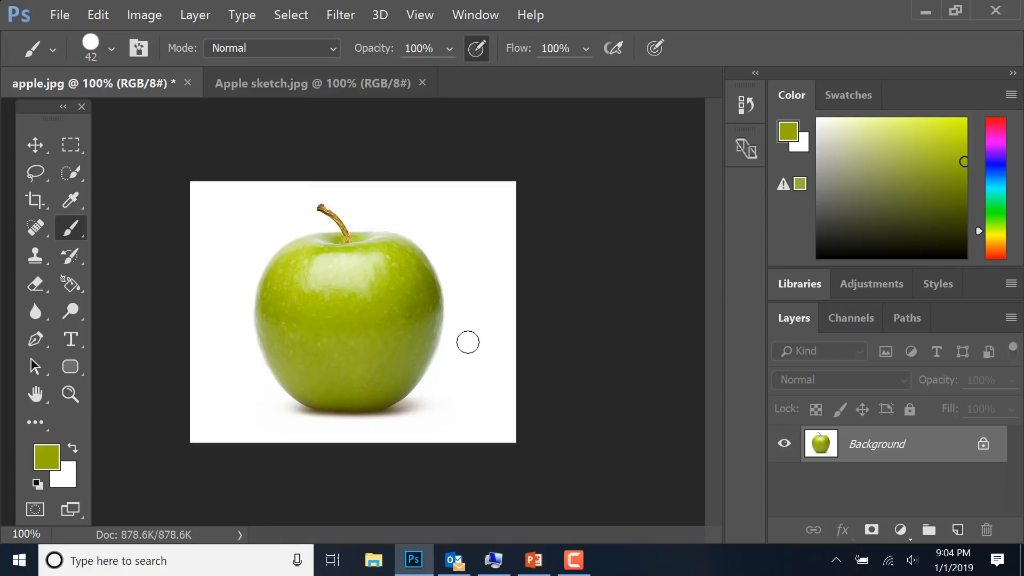
Step: Save the Apple sketch document as a JPEG at quality 12, with the author's surname added to its file name
left_click(289, 85)
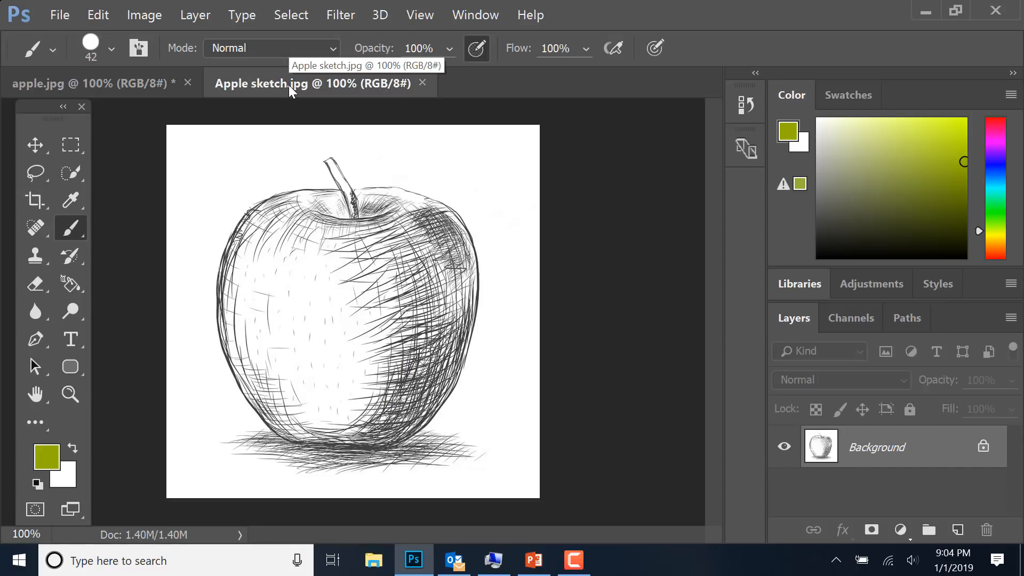
left_click(59, 15)
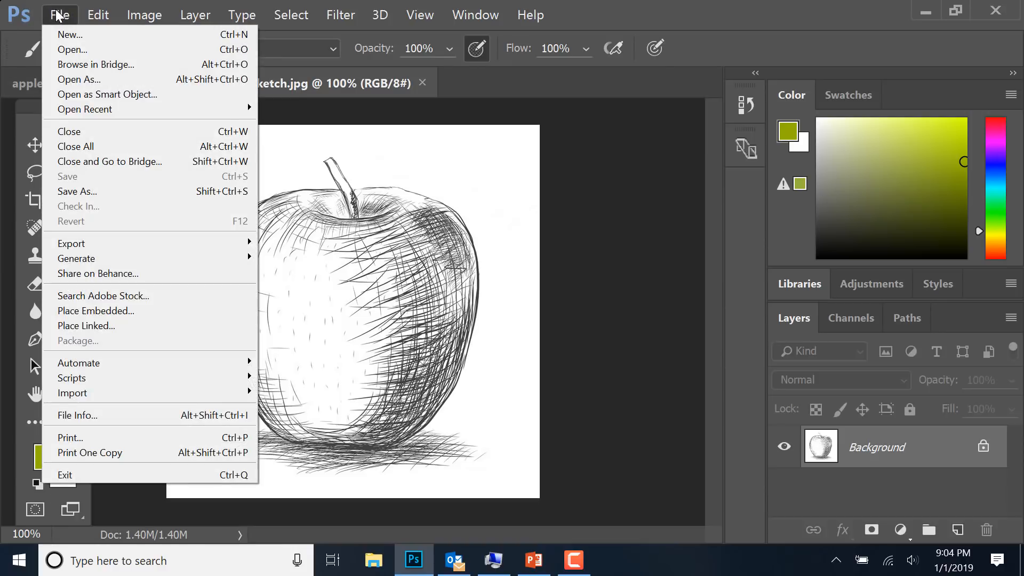
left_click(80, 191)
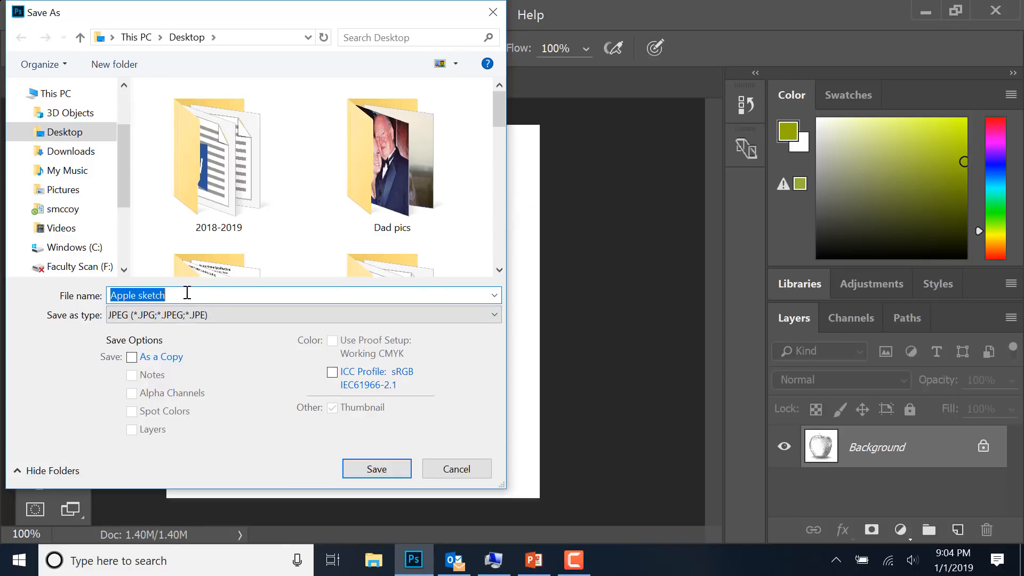
left_click(187, 292)
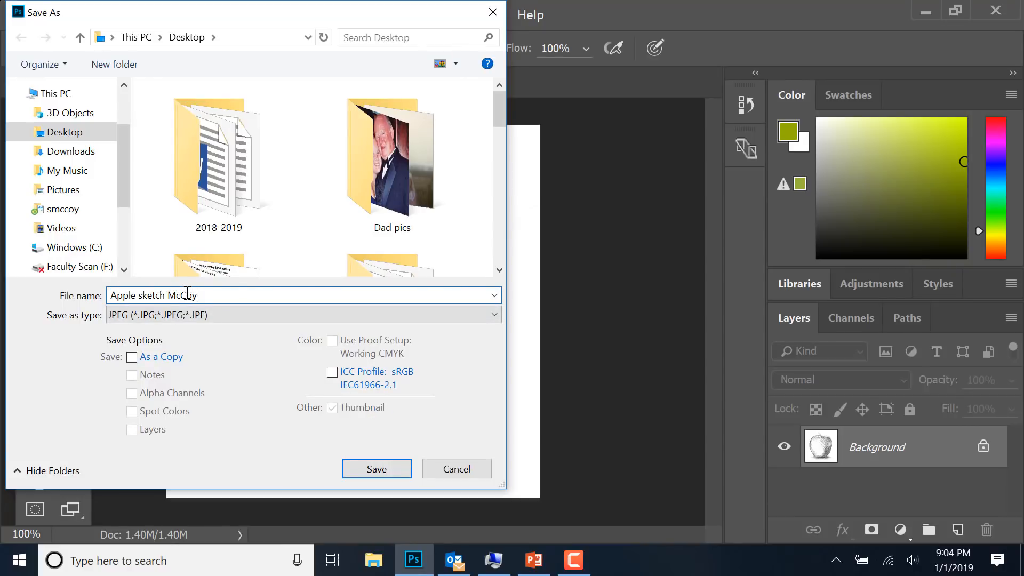
left_click(379, 477)
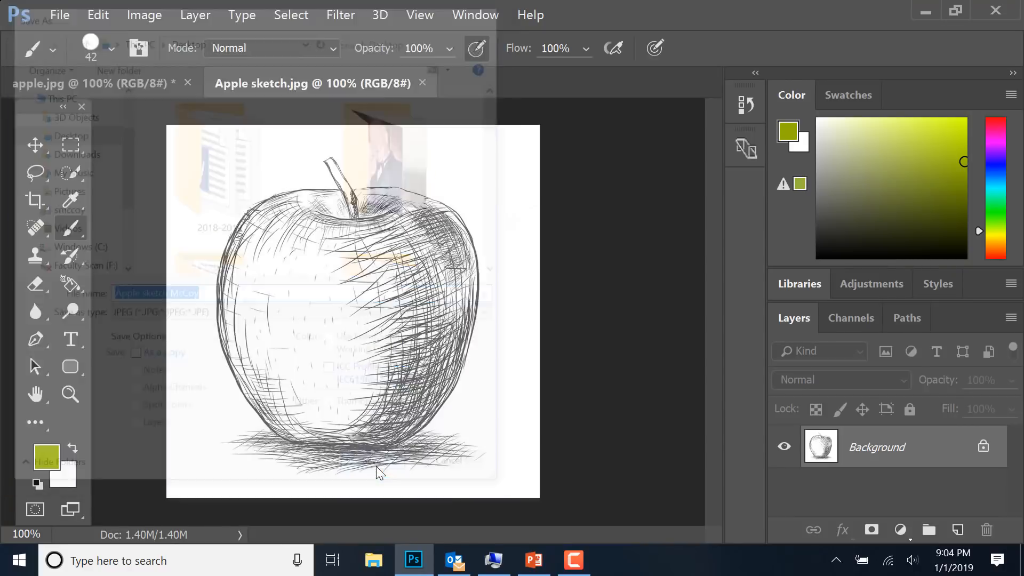
left_click(637, 116)
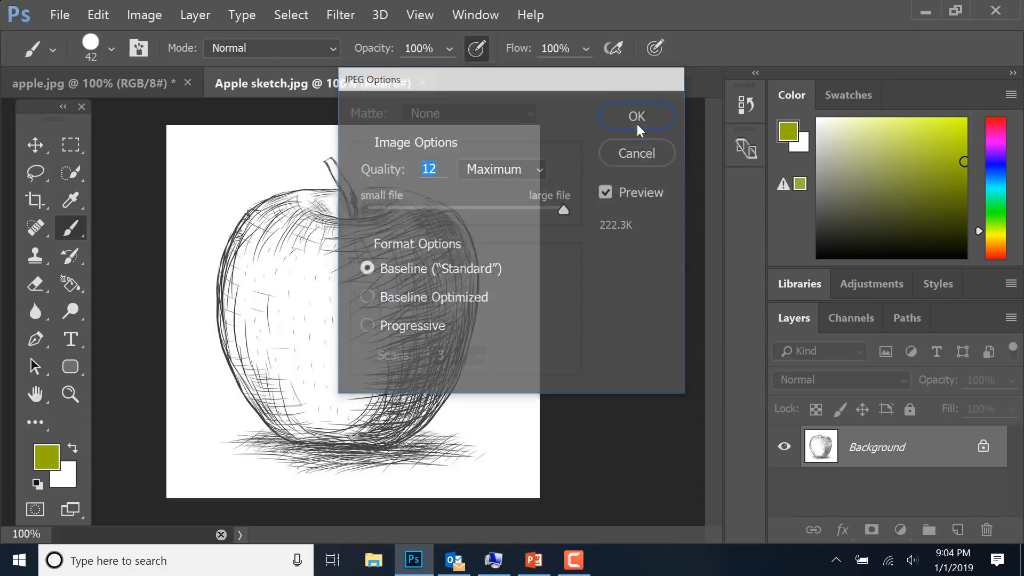
Step: Duplicate the sketch's Background layer within the same document, keeping the name Background copy
left_click(1011, 319)
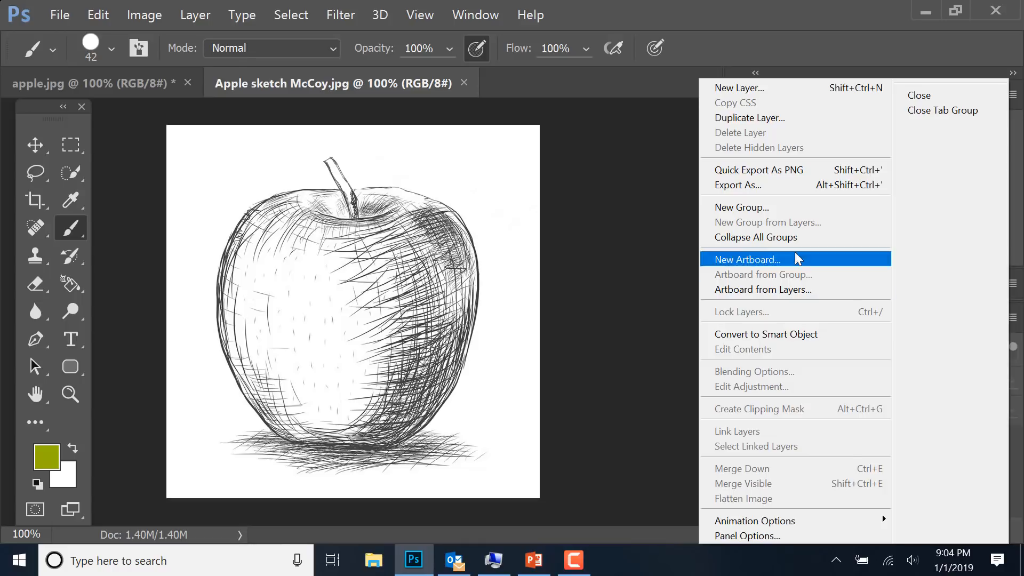
left_click(772, 119)
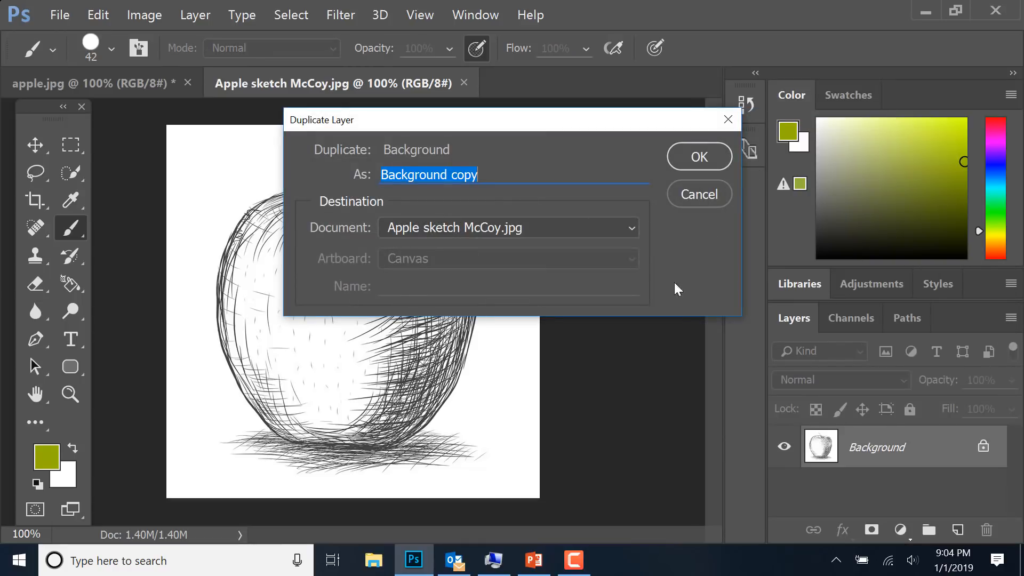
left_click(689, 165)
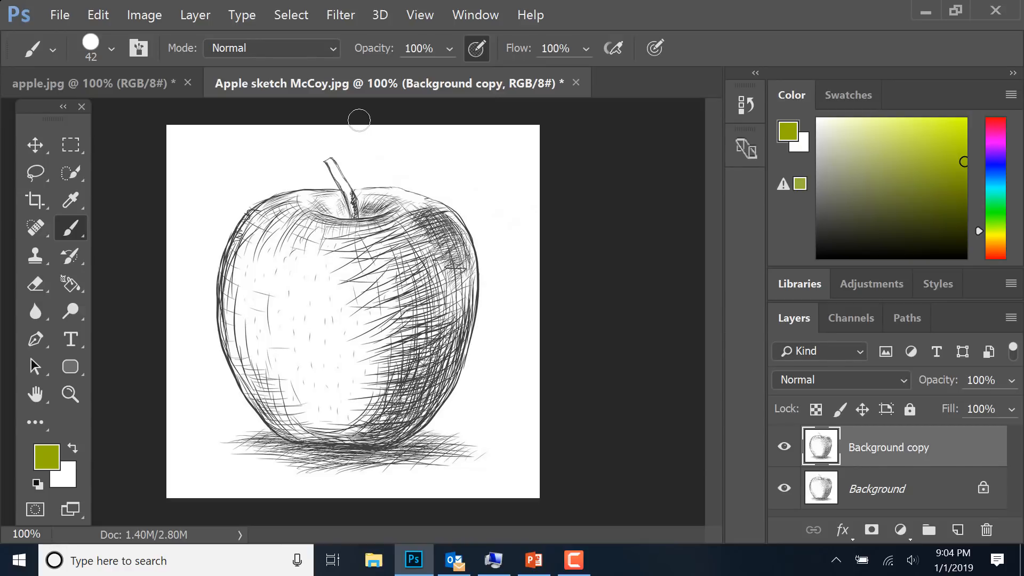
Step: In apple.jpg, sample colours from the apple and stem with the Eyedropper, finishing with the green from the apple's middle
left_click(98, 84)
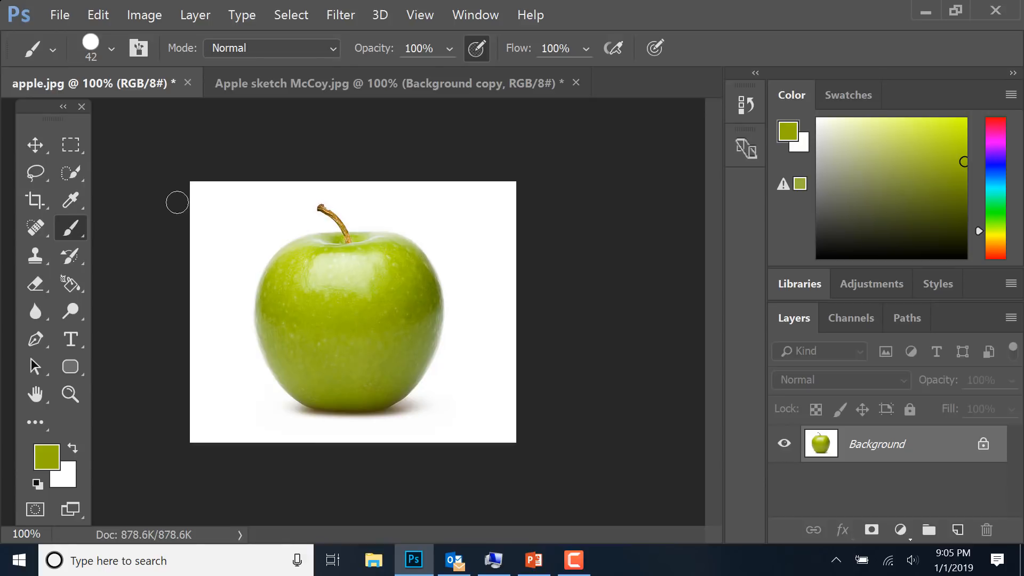
right_click(75, 230)
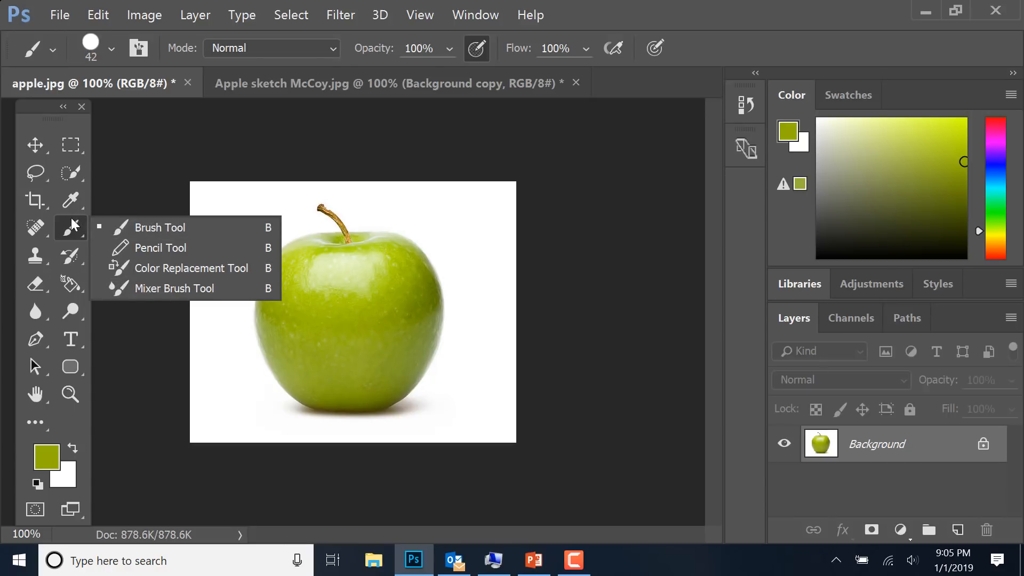
left_click(70, 200)
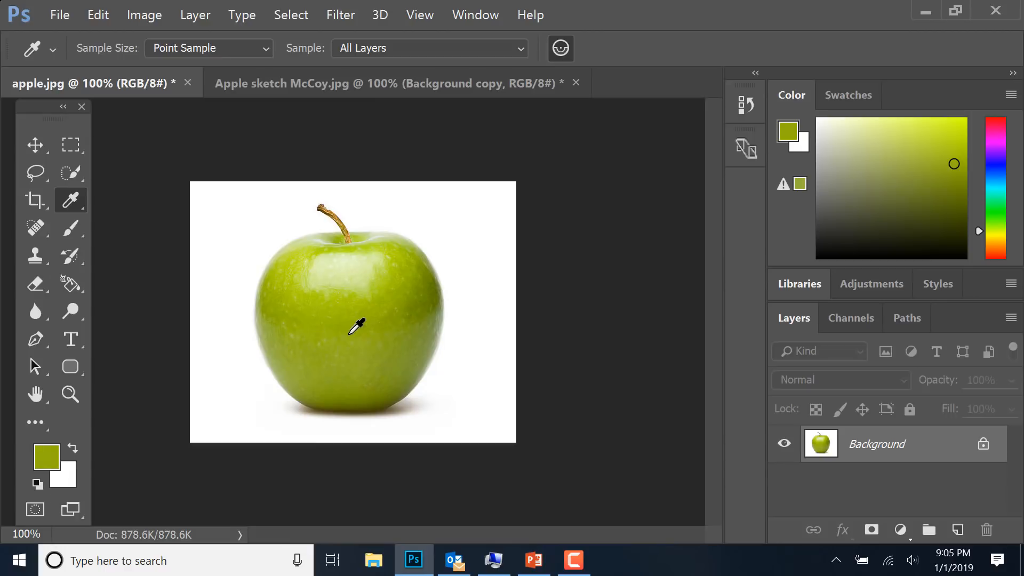
left_click(343, 275)
left_click(349, 341)
left_click(335, 216)
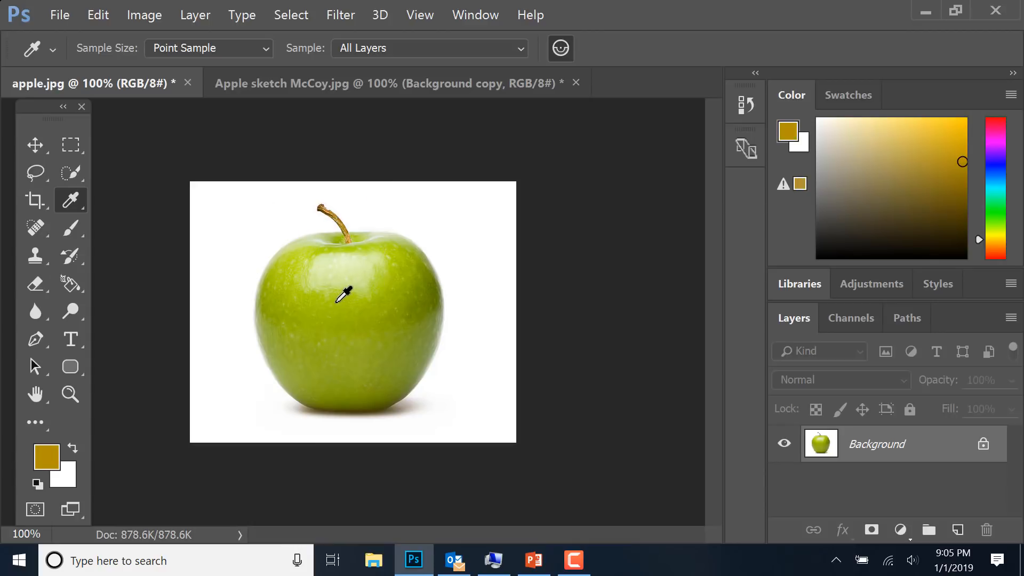
left_click(345, 325)
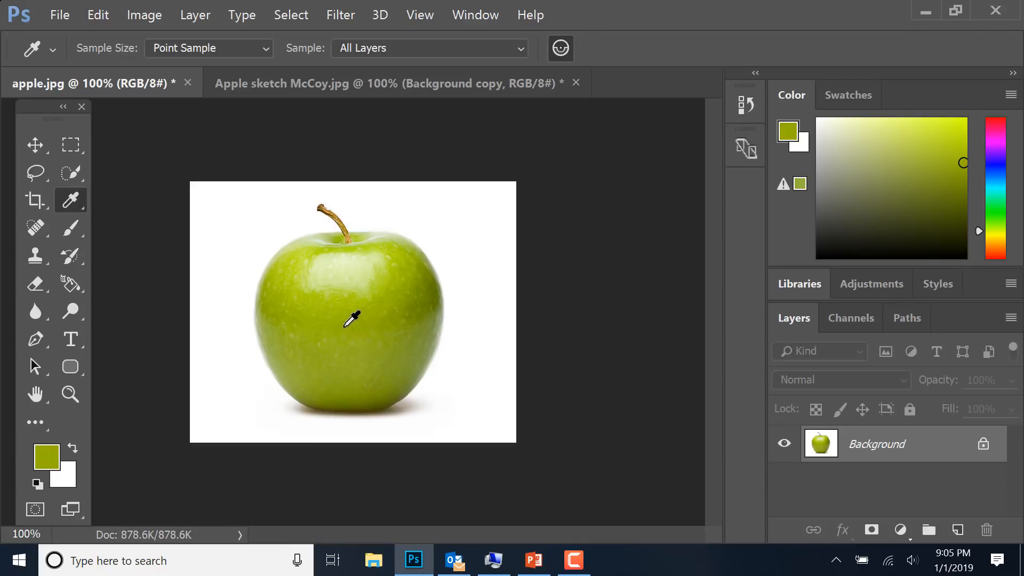
Step: Return to the sketch document, activate the Brush tool and display the Brush Presets clear of the drawing
left_click(314, 94)
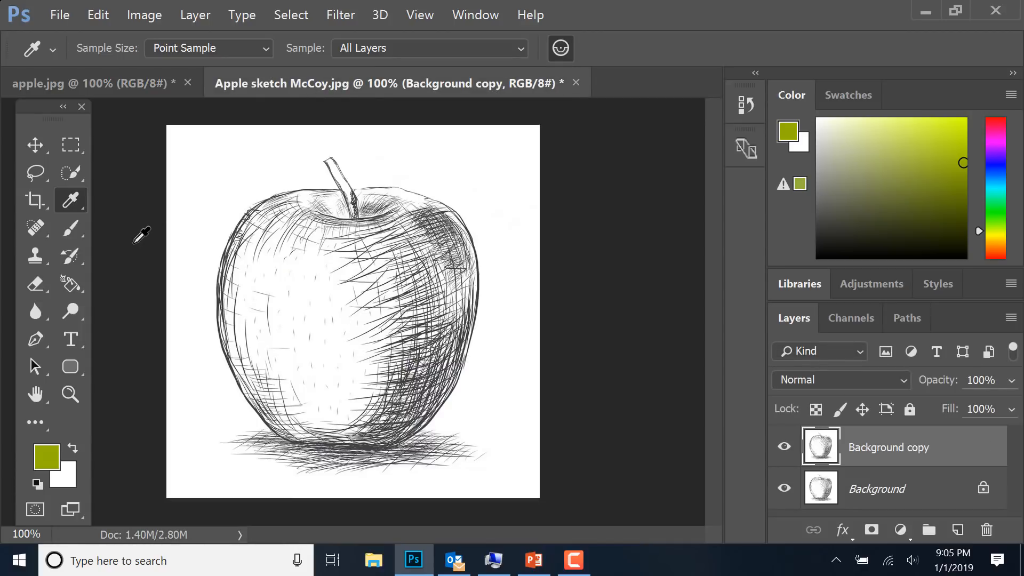
key("b")
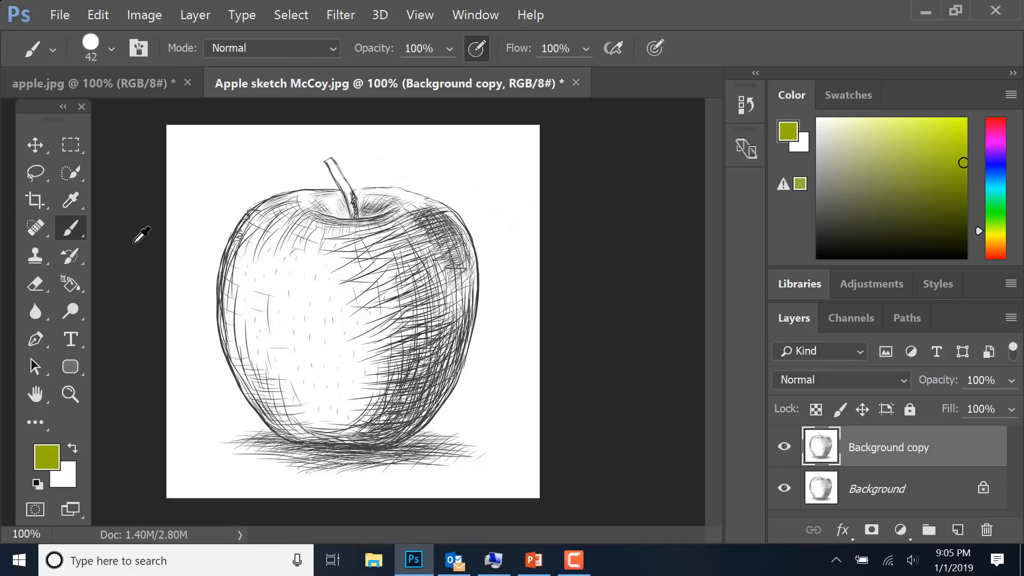
right_click(70, 229)
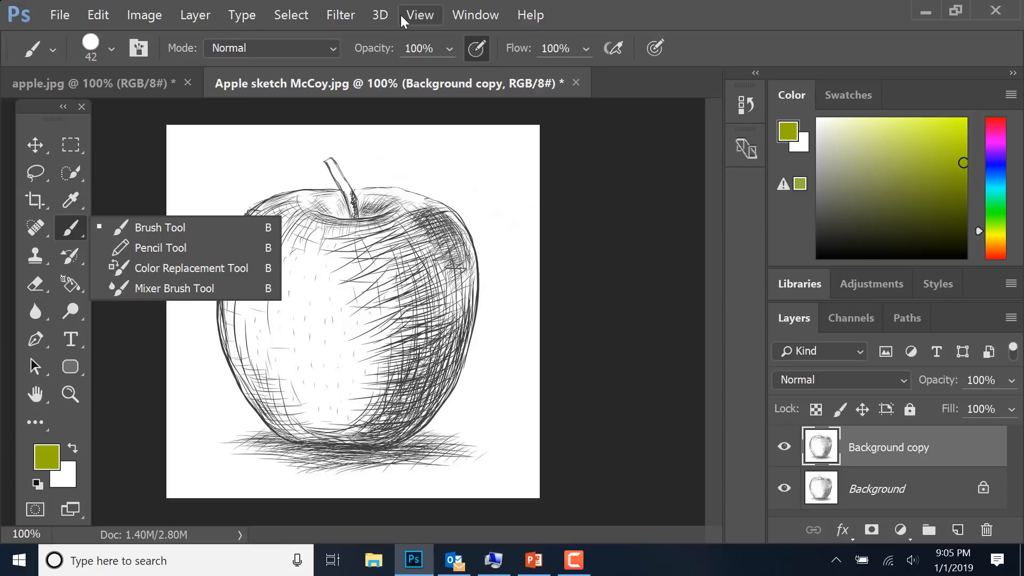
left_click(472, 17)
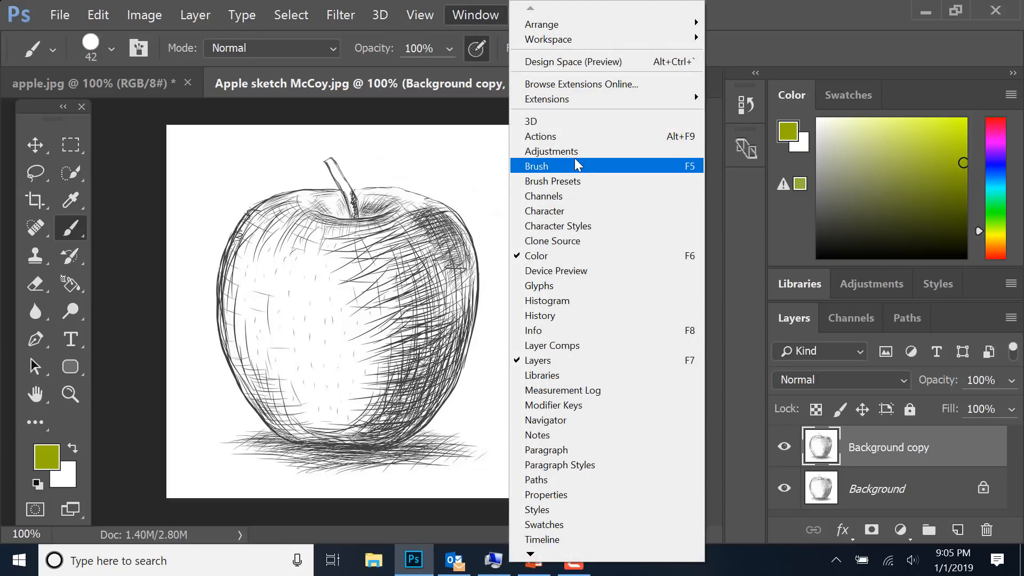
left_click(574, 182)
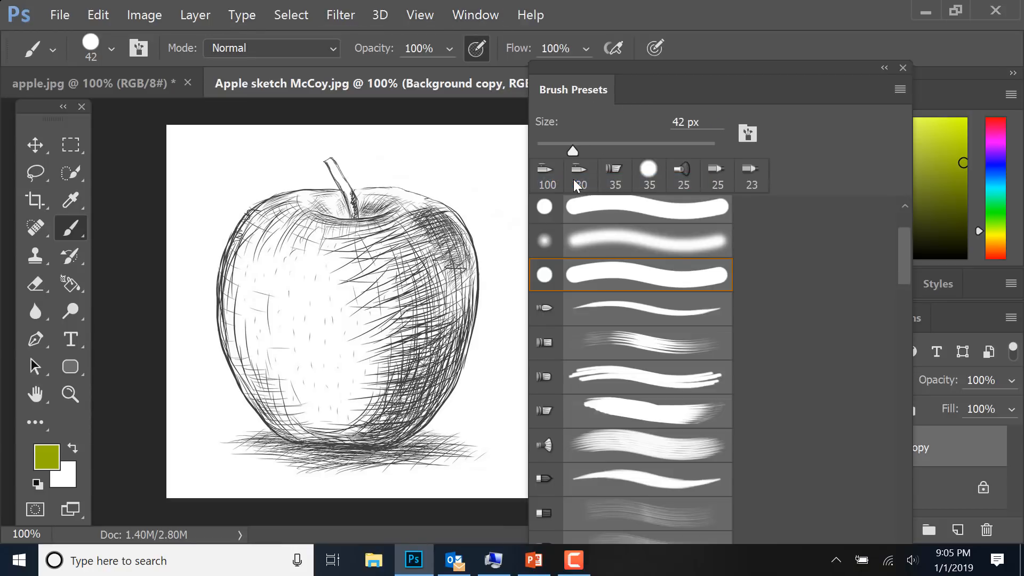
left_click_drag(686, 68, 792, 62)
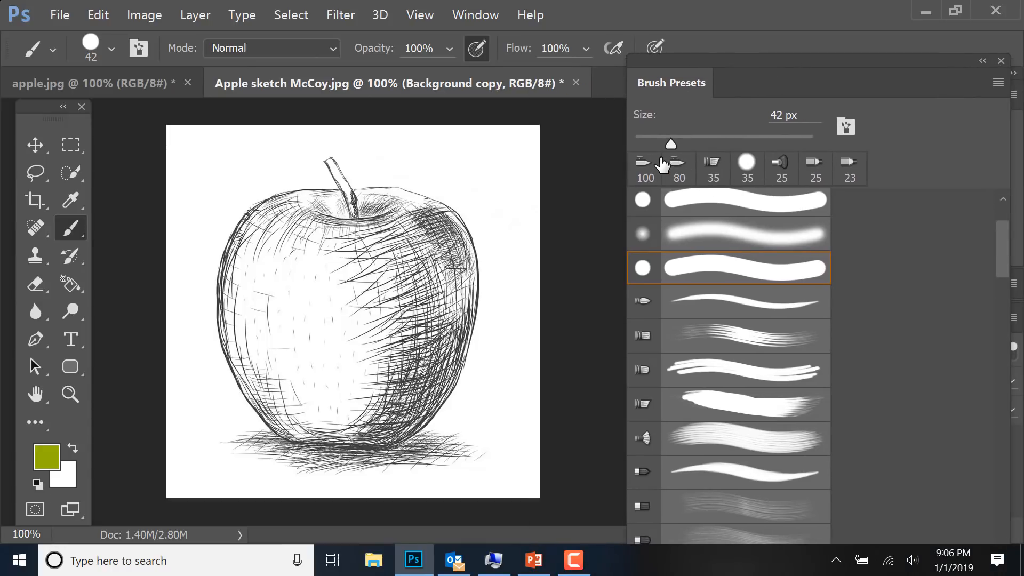
Step: Set the brush size to 35 px, try a streaky bristle brush beside the apple's upper edge, and undo the strokes
mouse_move(669, 142)
left_mouse_down()
mouse_move(683, 142)
mouse_move(664, 142)
left_mouse_up()
left_click(728, 342)
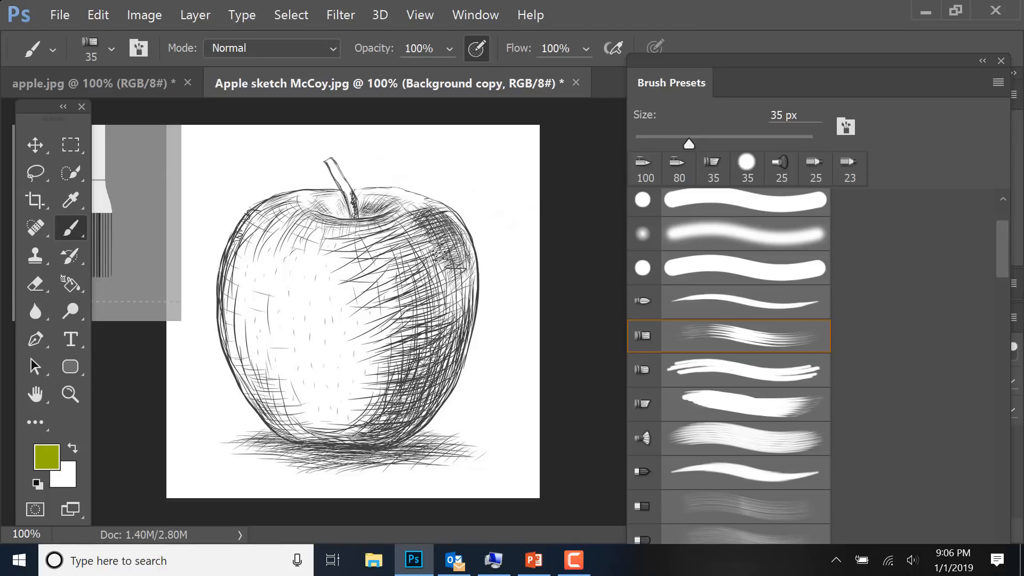
mouse_move(491, 192)
left_mouse_down()
mouse_move(501, 232)
mouse_move(479, 187)
mouse_move(445, 186)
left_mouse_up()
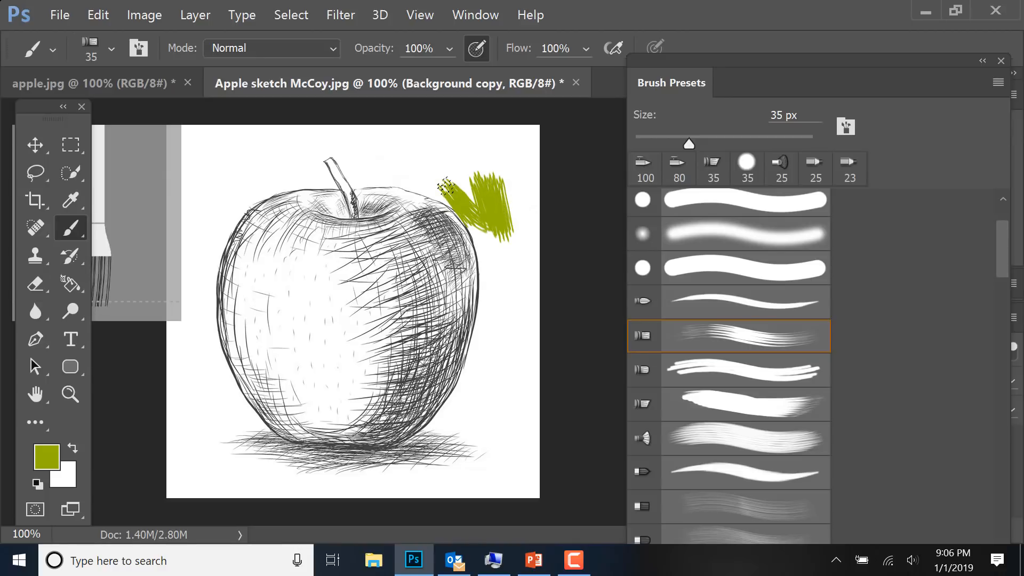
key("ctrl+z")
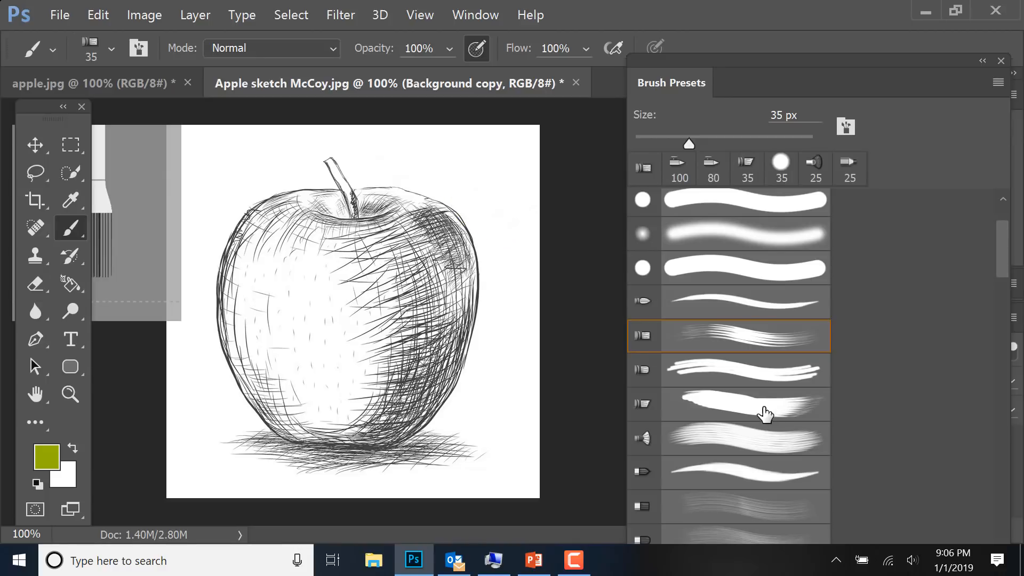
Step: Try a faint bristle brush and the hard round brush with green strokes beside the apple, undoing each test
left_click(696, 493)
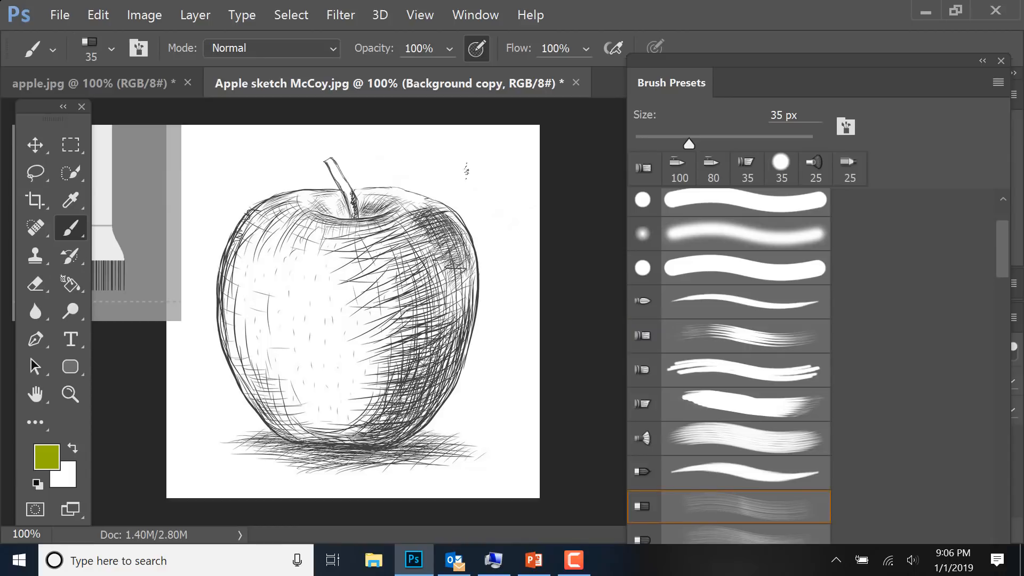
mouse_move(465, 172)
left_mouse_down()
mouse_move(520, 229)
mouse_move(529, 260)
left_mouse_up()
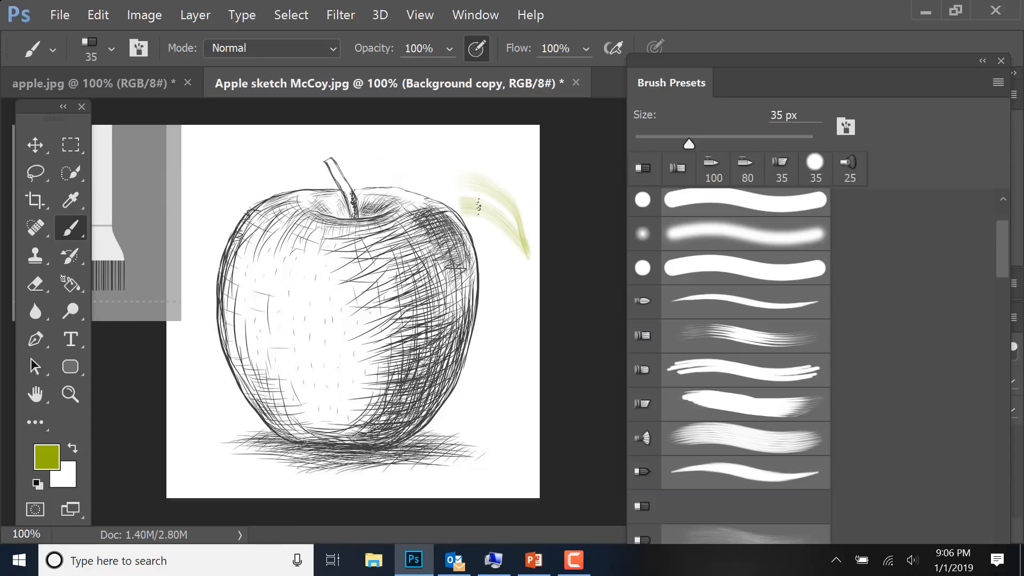
key("ctrl+z")
left_click(715, 266)
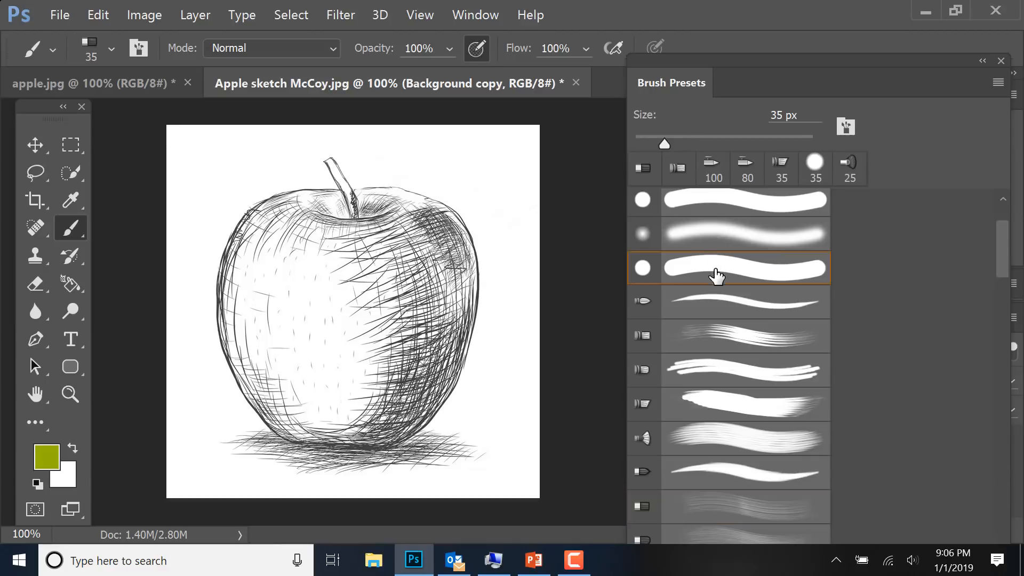
mouse_move(423, 173)
left_mouse_down()
mouse_move(510, 210)
mouse_move(446, 195)
left_mouse_up()
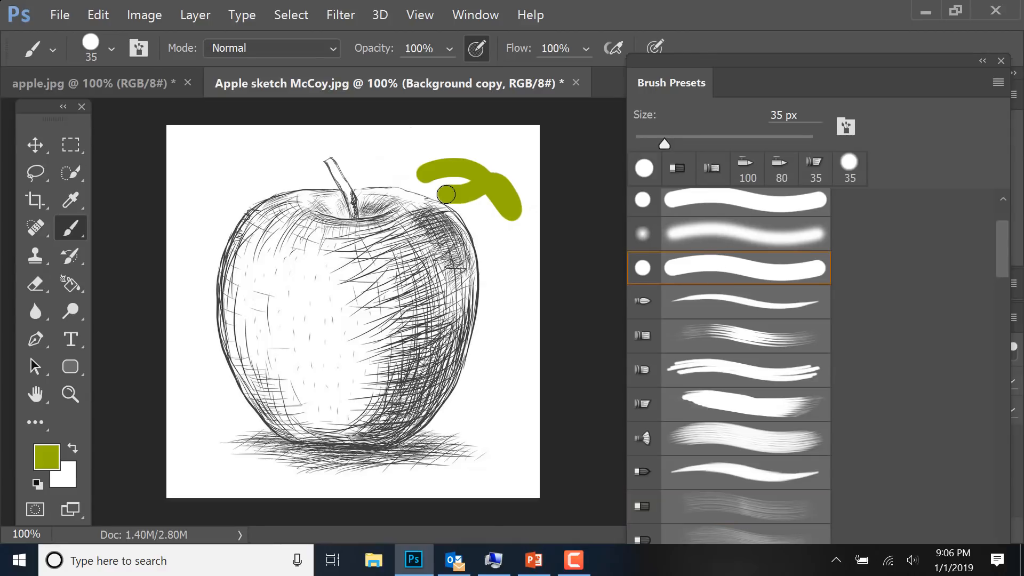
key("ctrl+z")
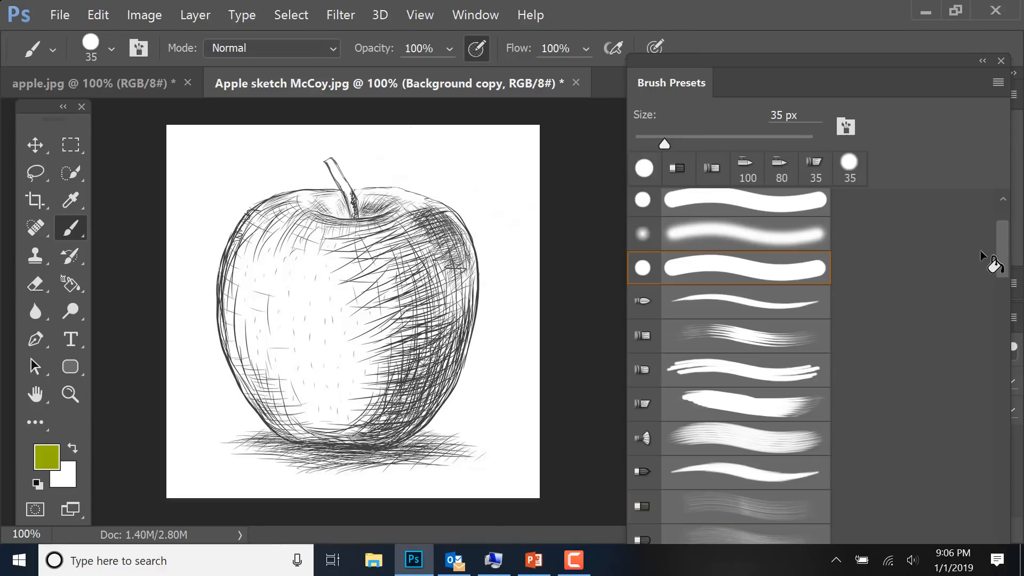
Step: Try the dense fan-shaped bristle brush and the square-tipped tapering brush over the apple's shaded side, undoing each test
left_click_drag(1005, 274, 1004, 320)
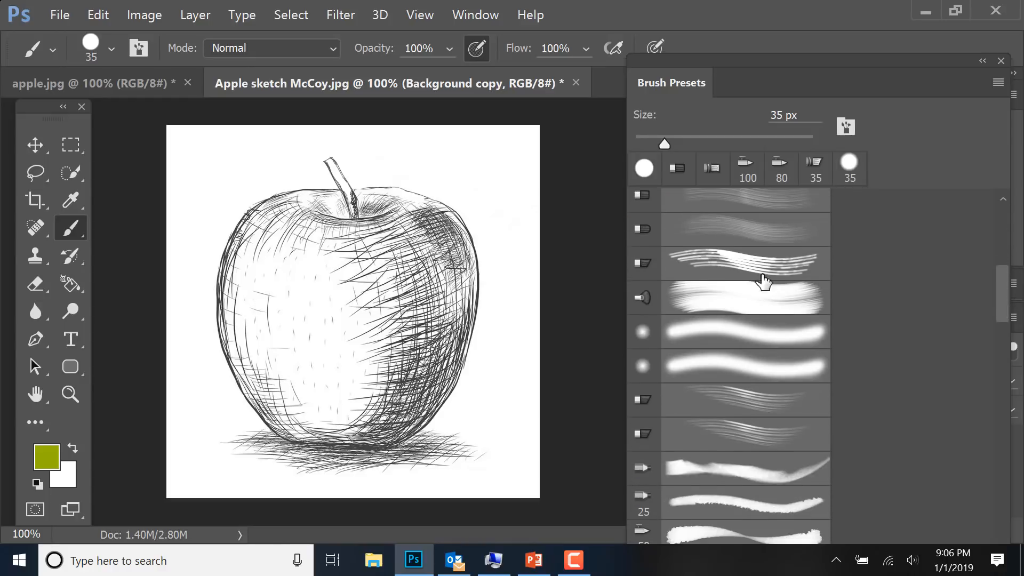
left_click(716, 298)
mouse_move(425, 203)
left_mouse_down()
mouse_move(530, 217)
mouse_move(426, 211)
mouse_move(518, 254)
mouse_move(472, 272)
mouse_move(493, 306)
mouse_move(474, 344)
left_mouse_up()
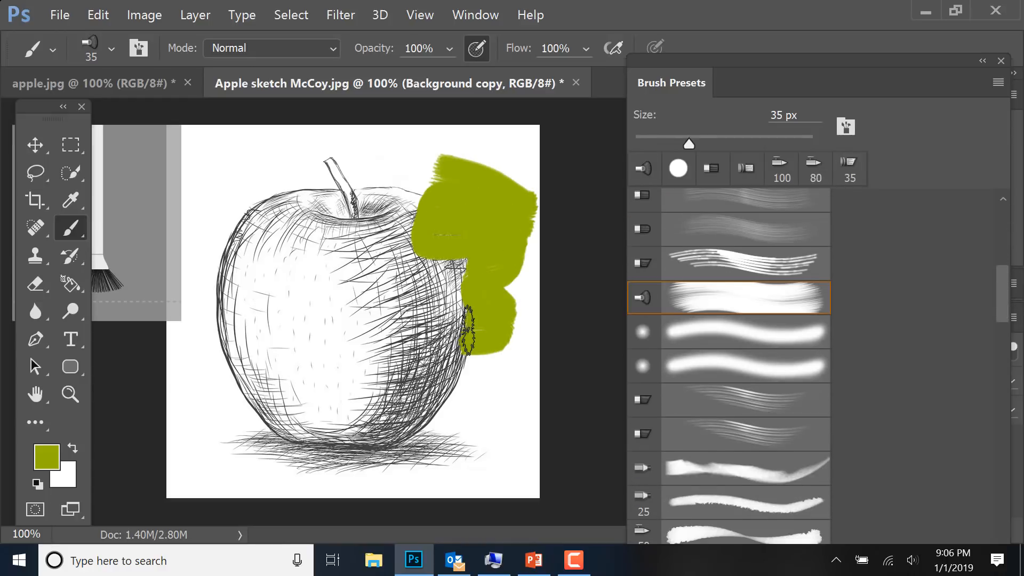
key("ctrl+z")
left_click(745, 469)
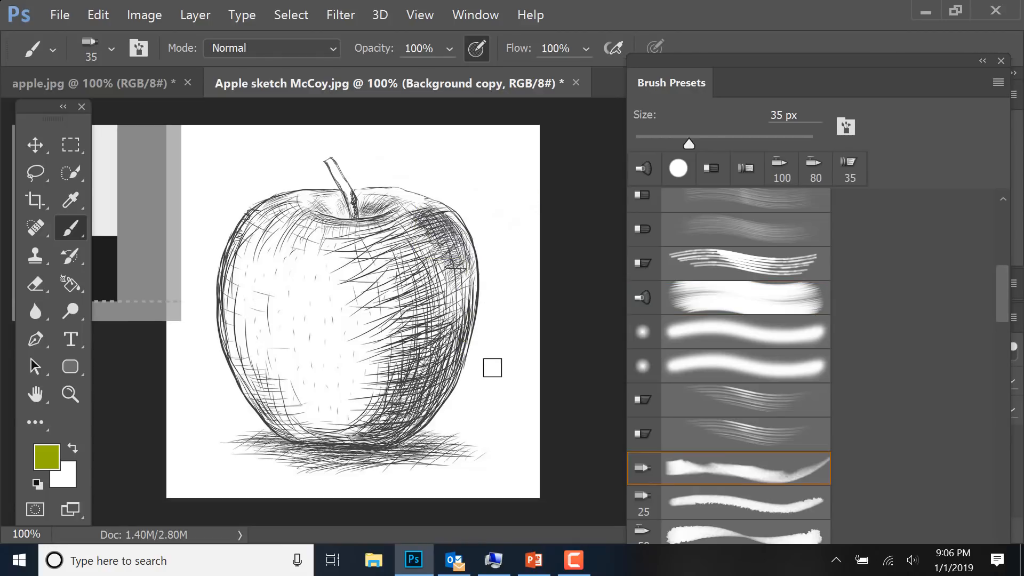
mouse_move(483, 356)
left_mouse_down()
mouse_move(496, 297)
mouse_move(503, 301)
left_mouse_up()
mouse_move(446, 196)
left_mouse_down()
mouse_move(486, 246)
mouse_move(482, 286)
left_mouse_up()
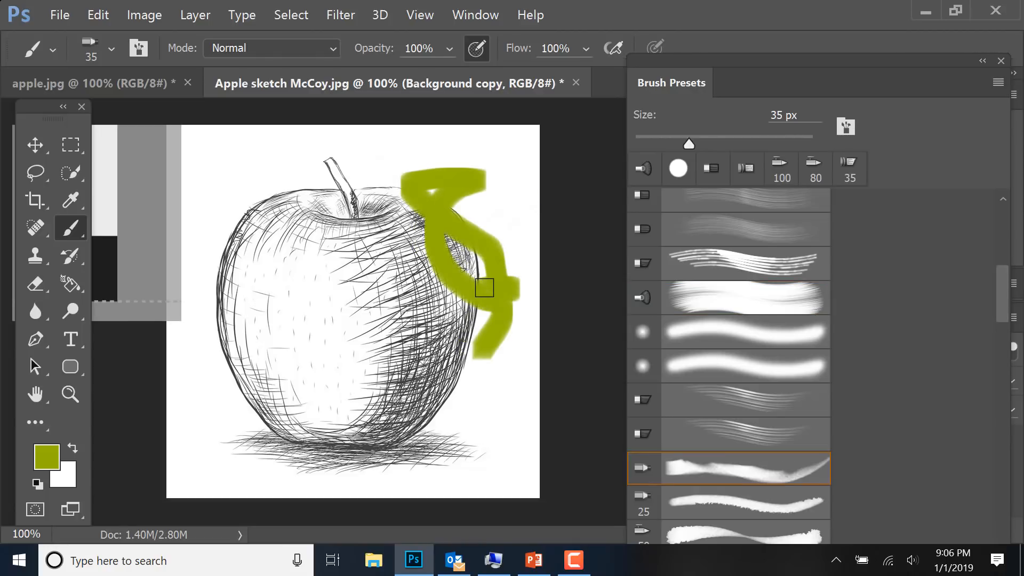
key("ctrl+z")
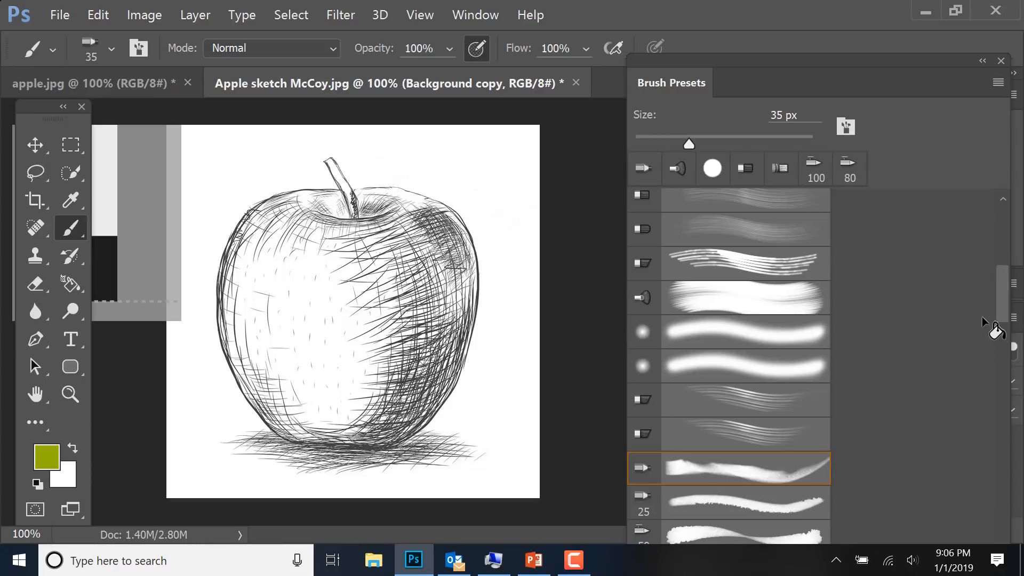
Step: Try the mottled watercolour-like brush with faint green strokes beside the apple's upper edge
left_click_drag(1001, 315, 1010, 351)
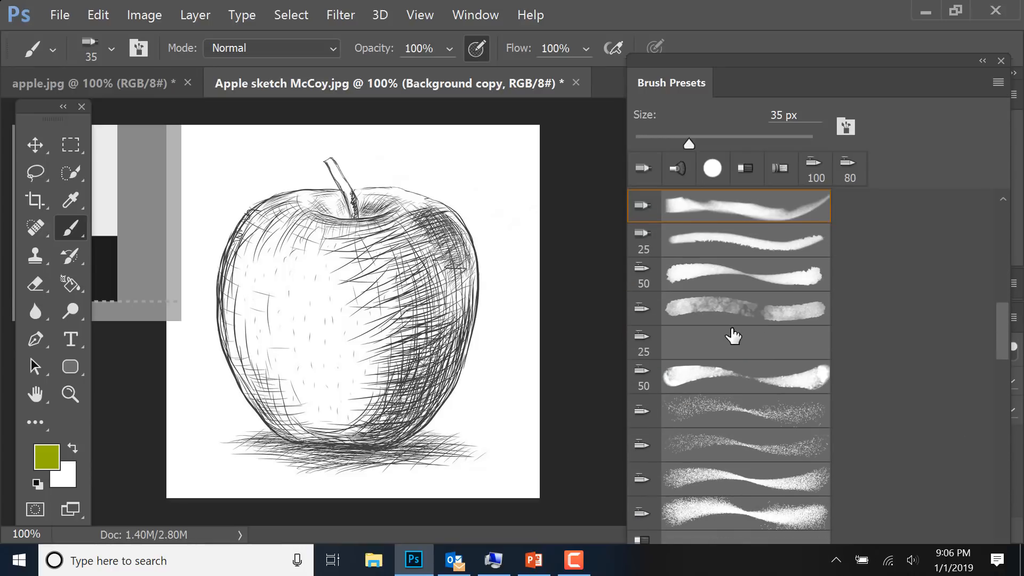
left_click(722, 309)
mouse_move(466, 184)
left_mouse_down()
mouse_move(511, 192)
mouse_move(504, 210)
mouse_move(467, 183)
mouse_move(491, 267)
left_mouse_up()
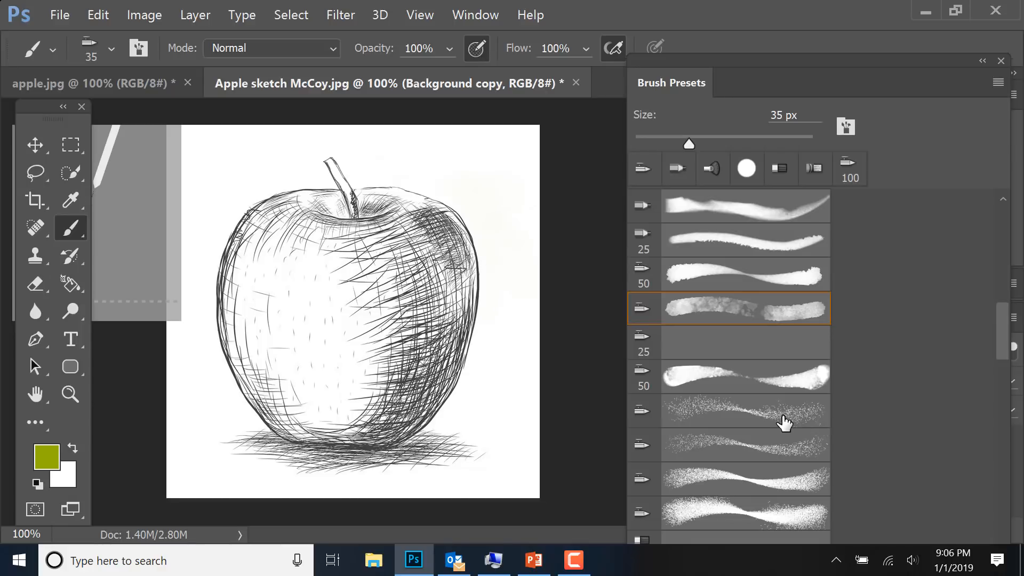
Step: Try the fine speckled spatter brush beside the apple's upper edge and undo the stroke
left_click(762, 412)
mouse_move(446, 165)
left_mouse_down()
mouse_move(512, 246)
mouse_move(443, 218)
mouse_move(505, 236)
mouse_move(519, 214)
left_mouse_up()
key("ctrl+z")
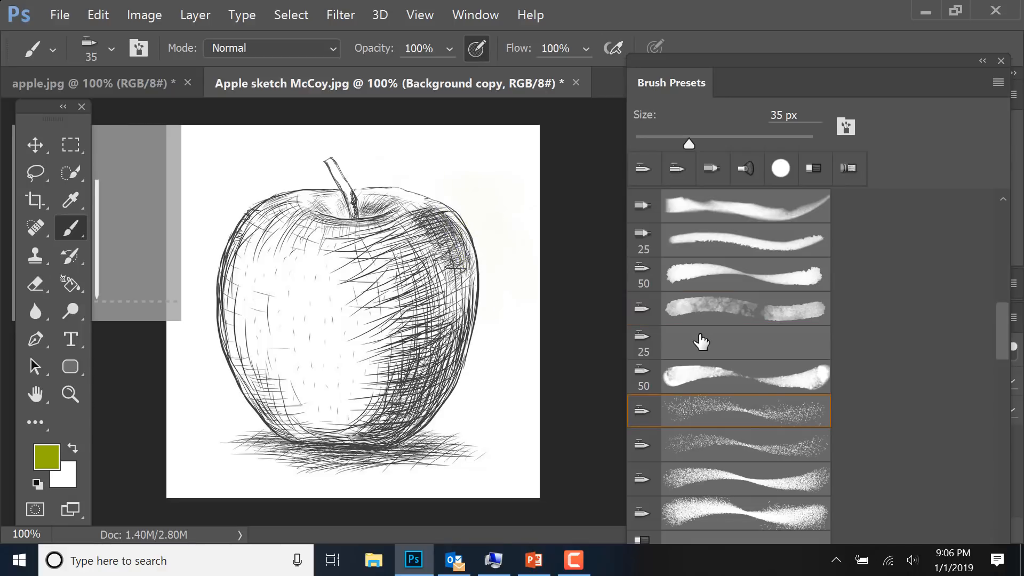
Step: Try the 95 px scattered leaf-shaped brush near the end of the presets beside the apple and undo its marks
left_click_drag(1008, 341, 1015, 391)
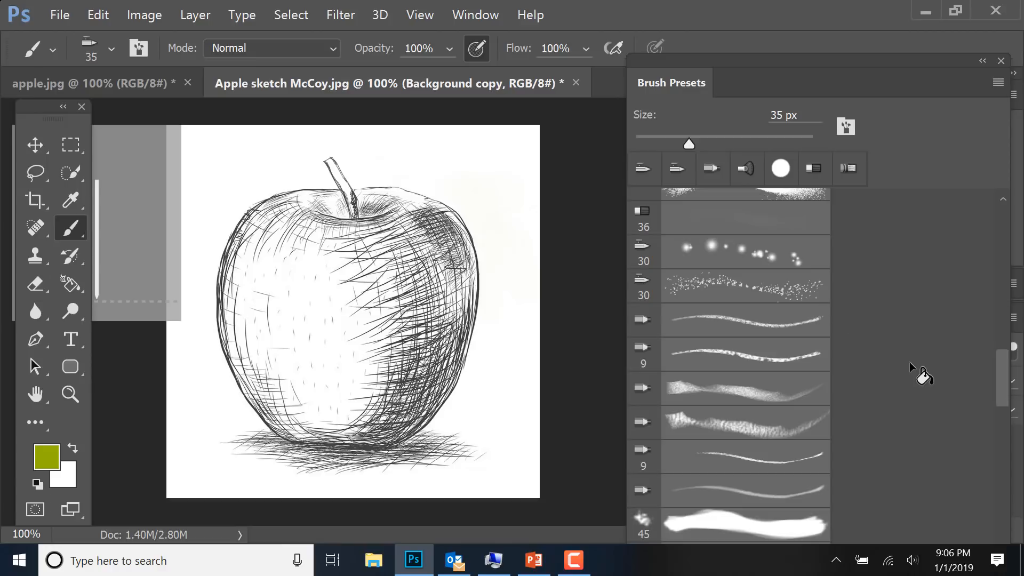
left_click_drag(1006, 397, 1006, 534)
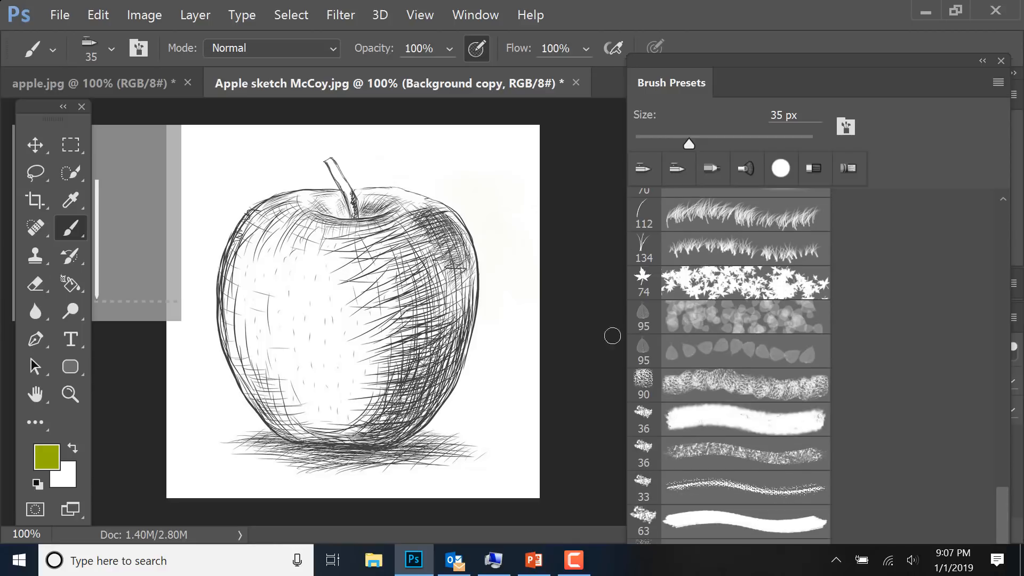
left_click(702, 353)
mouse_move(462, 189)
left_mouse_down()
mouse_move(490, 181)
mouse_move(524, 263)
mouse_move(526, 308)
mouse_move(506, 323)
mouse_move(478, 213)
left_mouse_up()
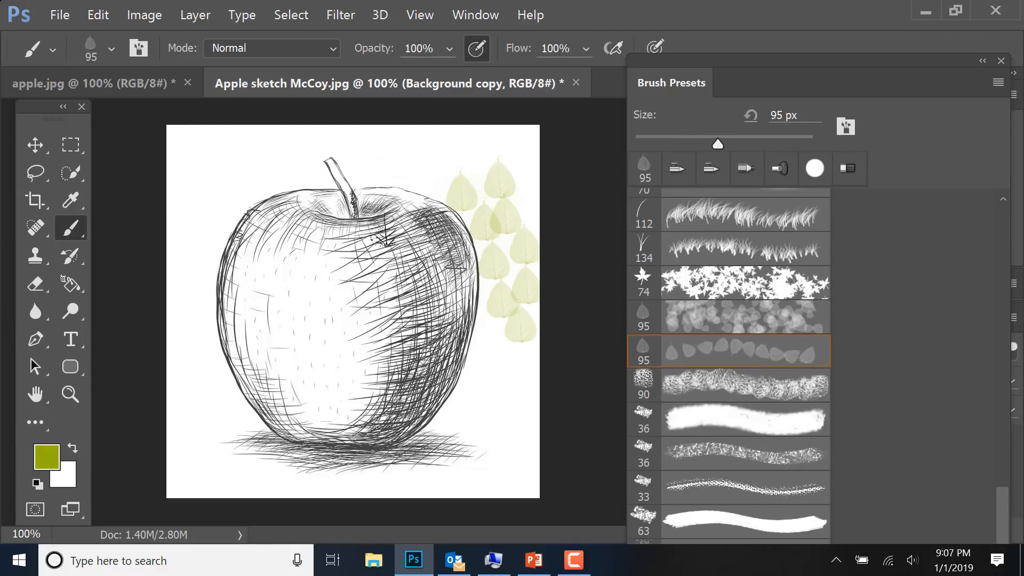
key("ctrl+z")
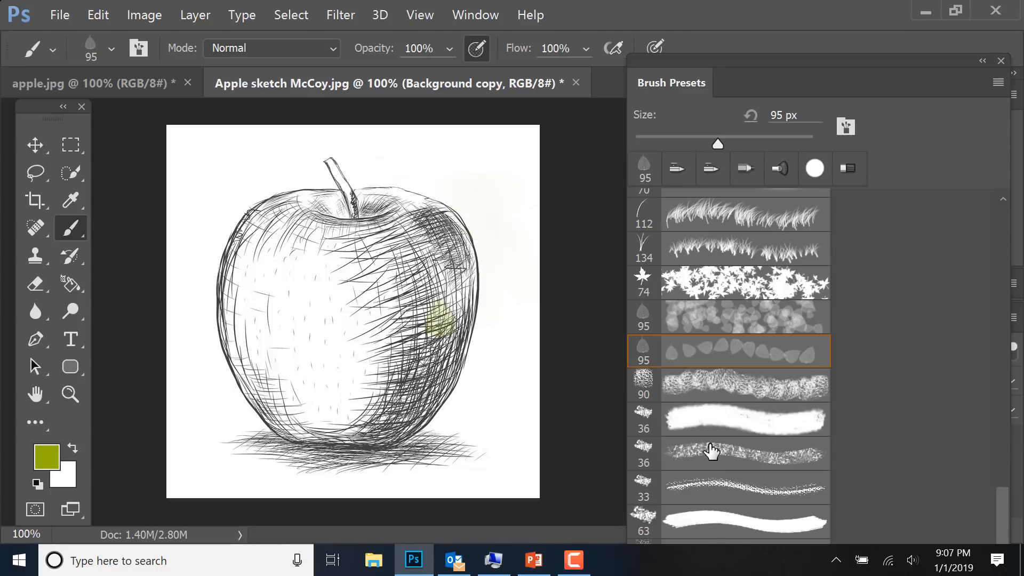
key("ctrl+z")
Step: Paint a large green patch over the middle of the apple with the soft round brush at 95 px
left_click_drag(1006, 512, 979, 211)
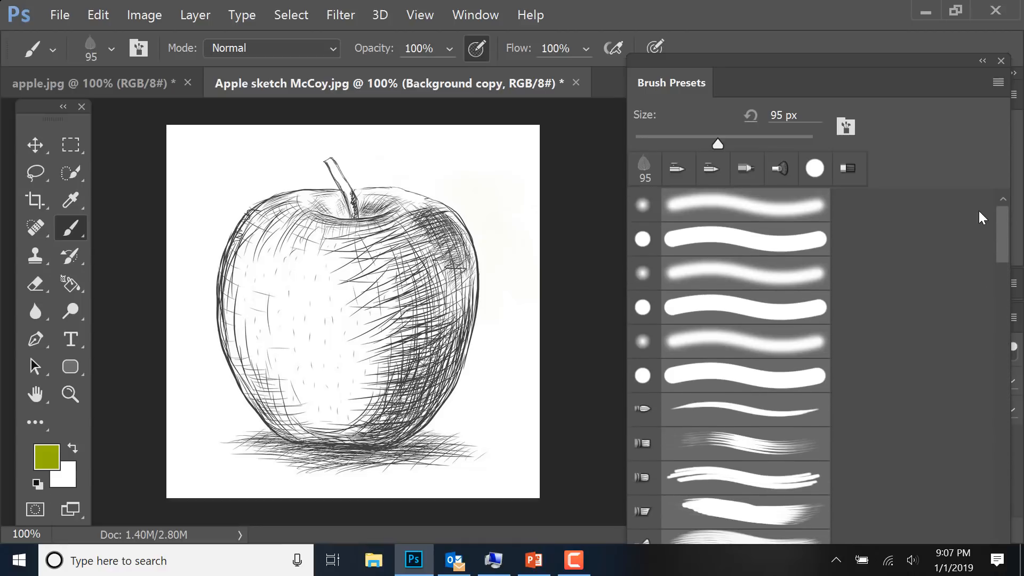
left_click(696, 202)
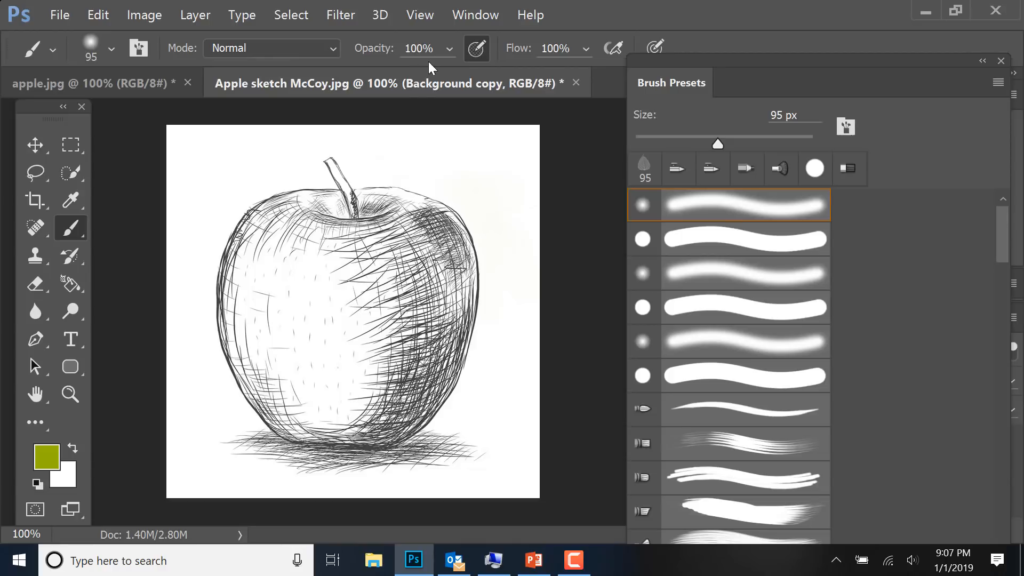
mouse_move(346, 307)
left_mouse_down()
mouse_move(309, 315)
mouse_move(364, 295)
mouse_move(367, 329)
mouse_move(378, 305)
mouse_move(320, 351)
mouse_move(340, 340)
mouse_move(289, 332)
mouse_move(343, 361)
mouse_move(376, 347)
mouse_move(314, 370)
mouse_move(355, 377)
mouse_move(284, 376)
mouse_move(365, 375)
mouse_move(357, 384)
mouse_move(388, 312)
mouse_move(396, 357)
mouse_move(369, 288)
mouse_move(367, 304)
mouse_move(306, 294)
left_mouse_up()
left_click(275, 337)
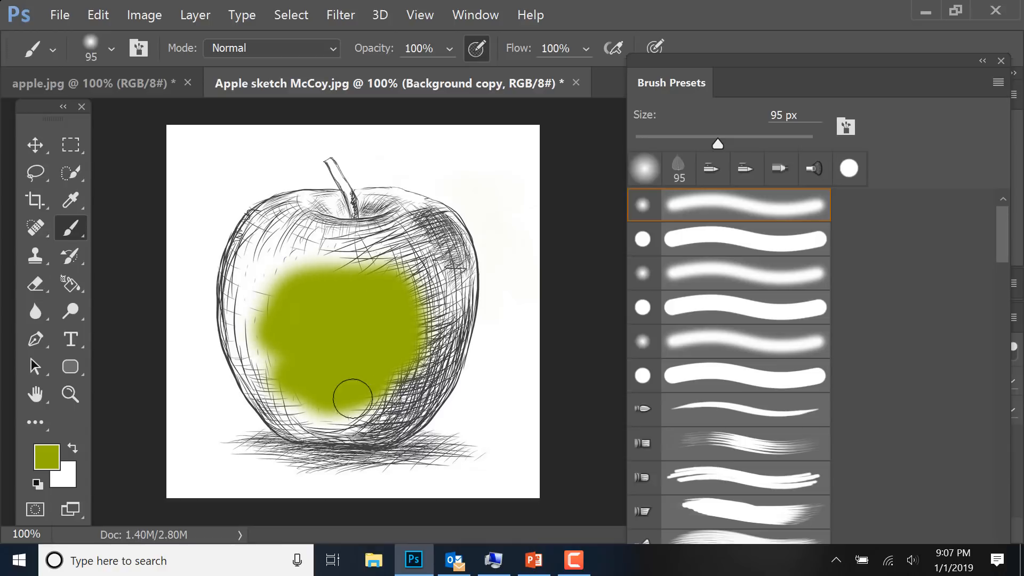
mouse_move(287, 280)
left_mouse_down()
mouse_move(374, 274)
mouse_move(281, 284)
mouse_move(263, 325)
mouse_move(269, 373)
left_mouse_up()
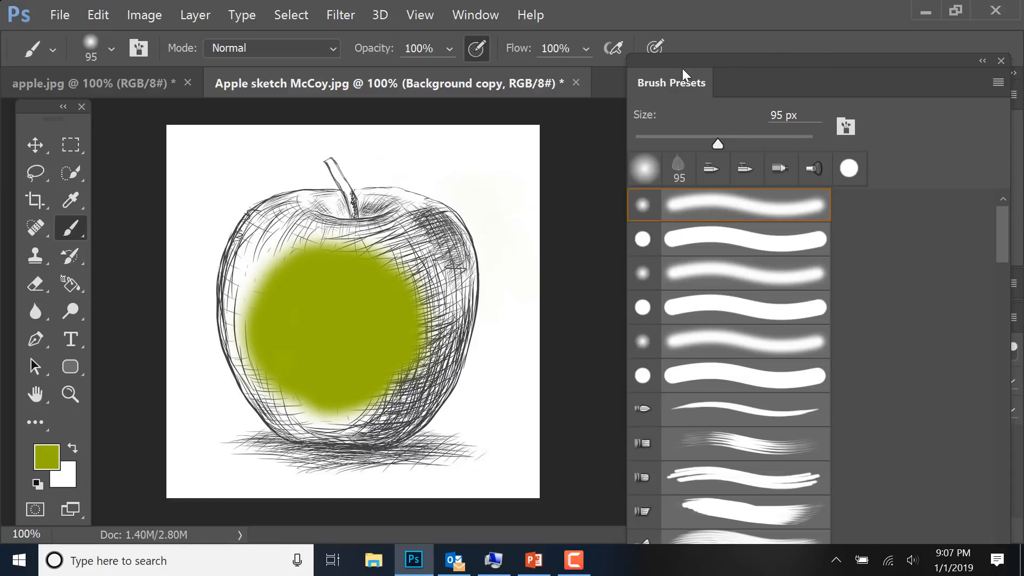
Step: Move the Brush Presets off the layer list and collapse them so the layers and drawing are uncovered
left_click_drag(706, 57, 526, 101)
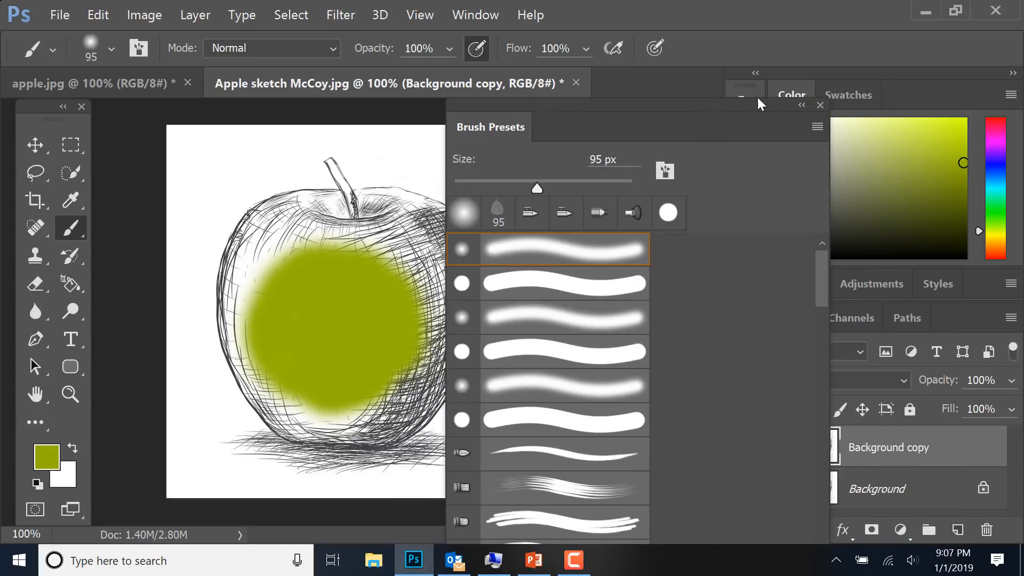
left_click(800, 107)
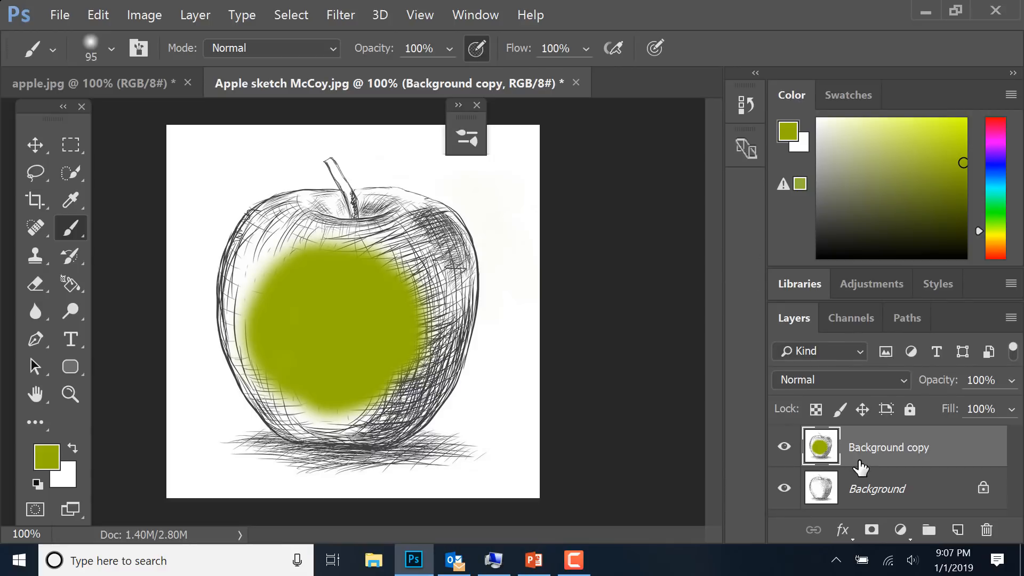
left_click(457, 106)
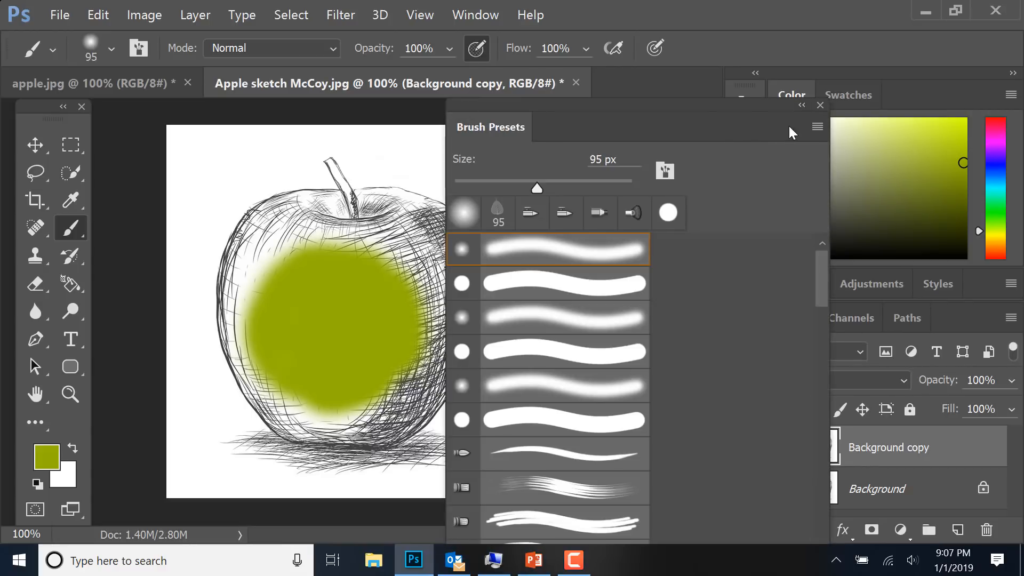
left_click(802, 106)
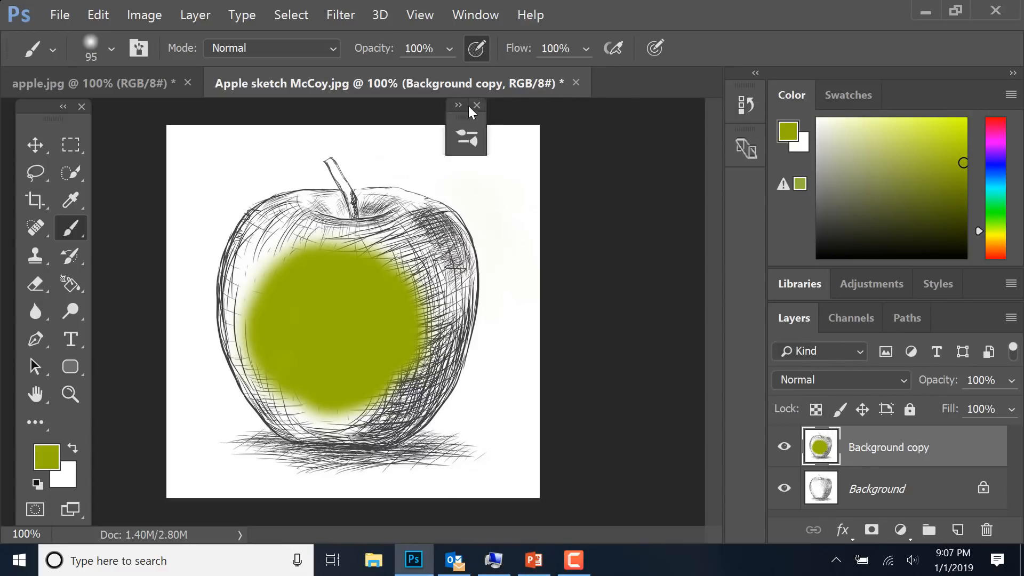
Step: Try Color Burn blending on the Background copy layer, and set its blend mode to Multiply instead
left_click(907, 379)
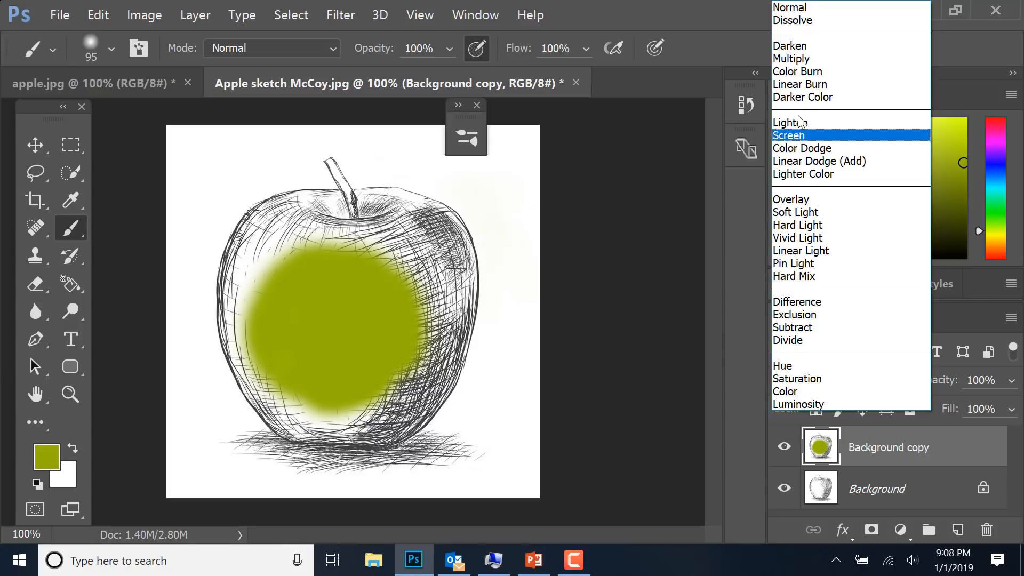
left_click(794, 68)
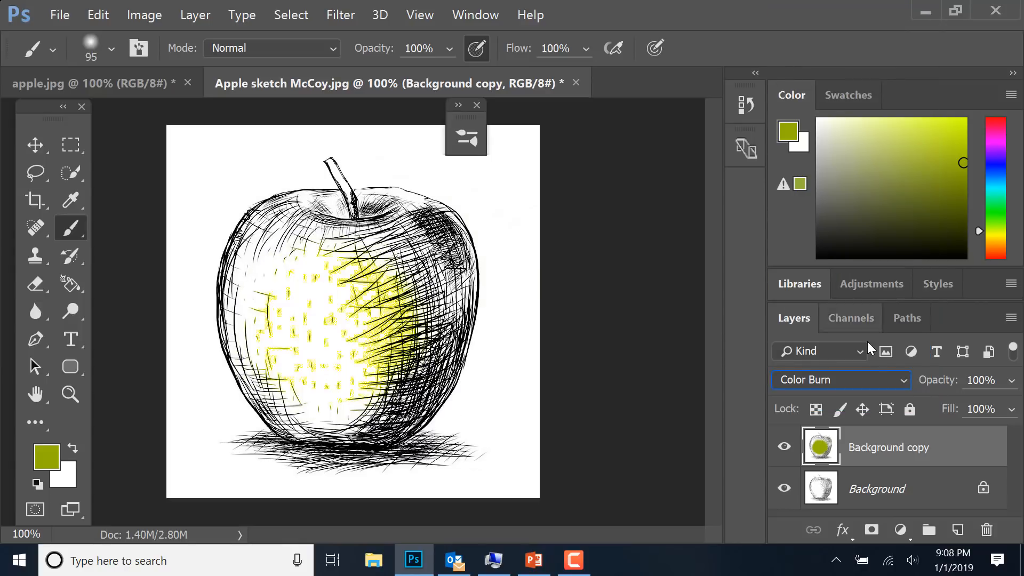
left_click(868, 377)
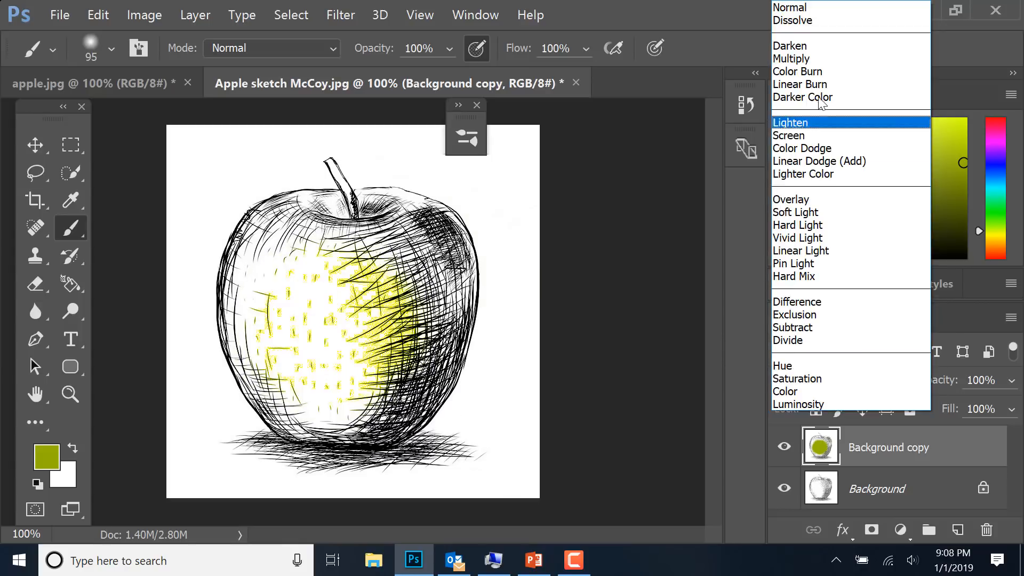
left_click(804, 60)
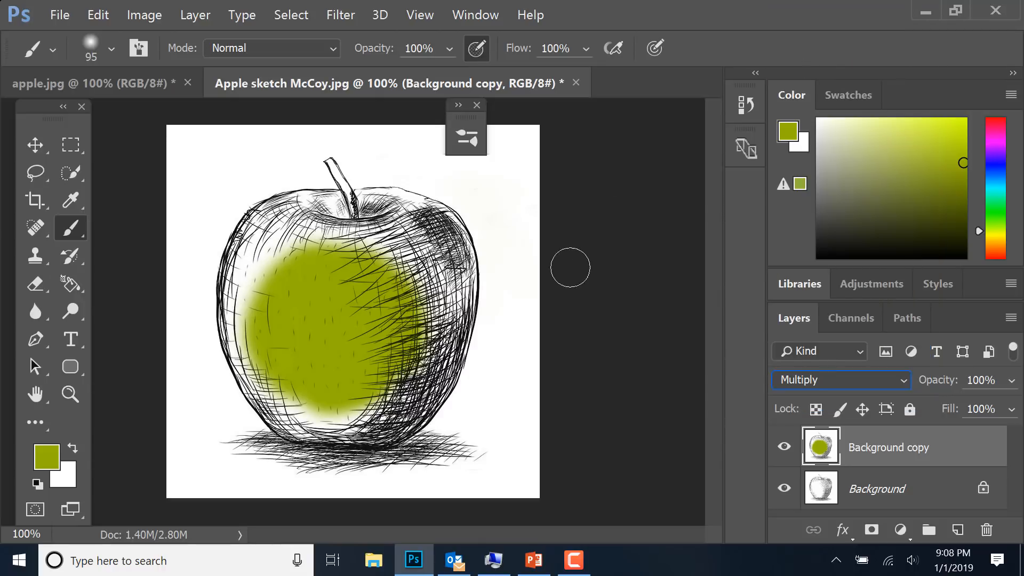
Step: Hide and show the Background copy layer repeatedly to compare the sketch with and without the multiplied colour
left_click(783, 448)
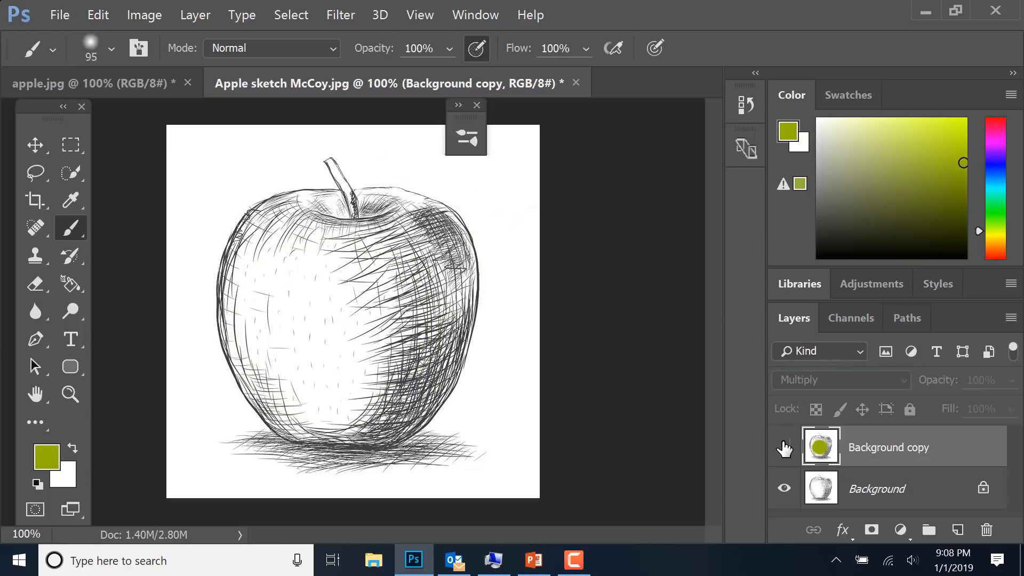
left_click(784, 448)
left_click(784, 448)
left_click(784, 448)
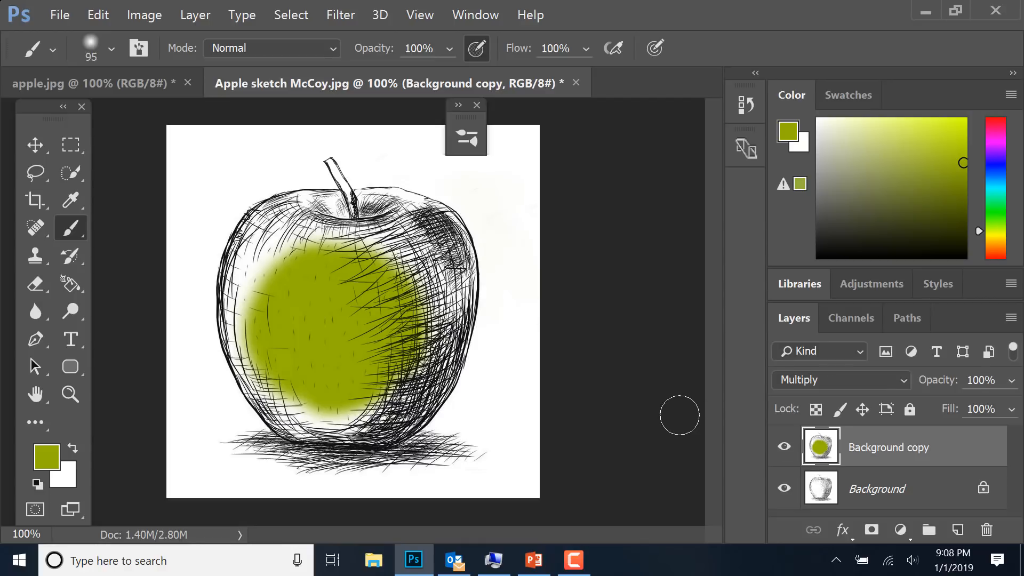
Step: Compare the Background copy layer in Normal mode at 53% and 100% opacity, and set it back to Multiply
left_click(884, 375)
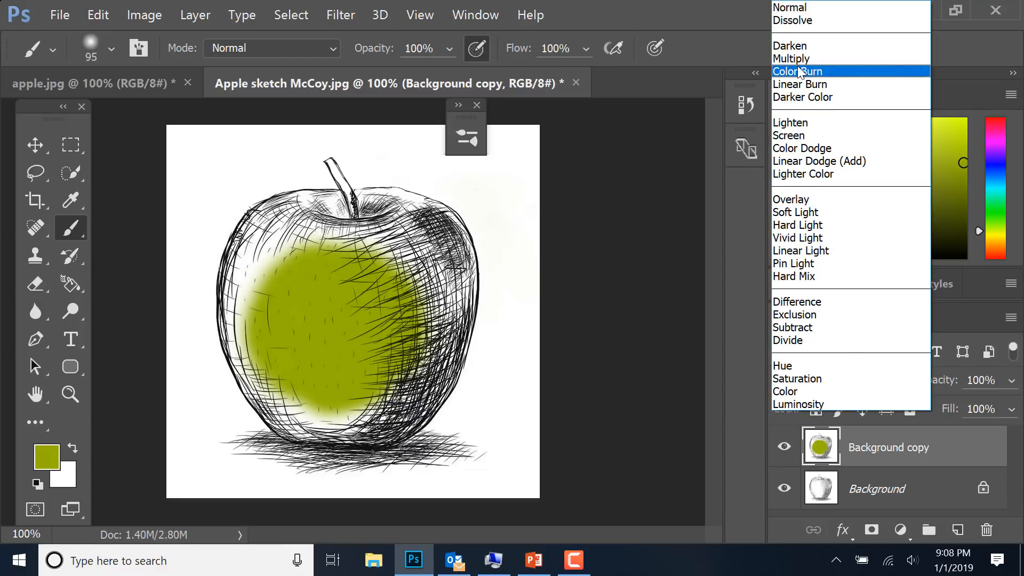
left_click(798, 14)
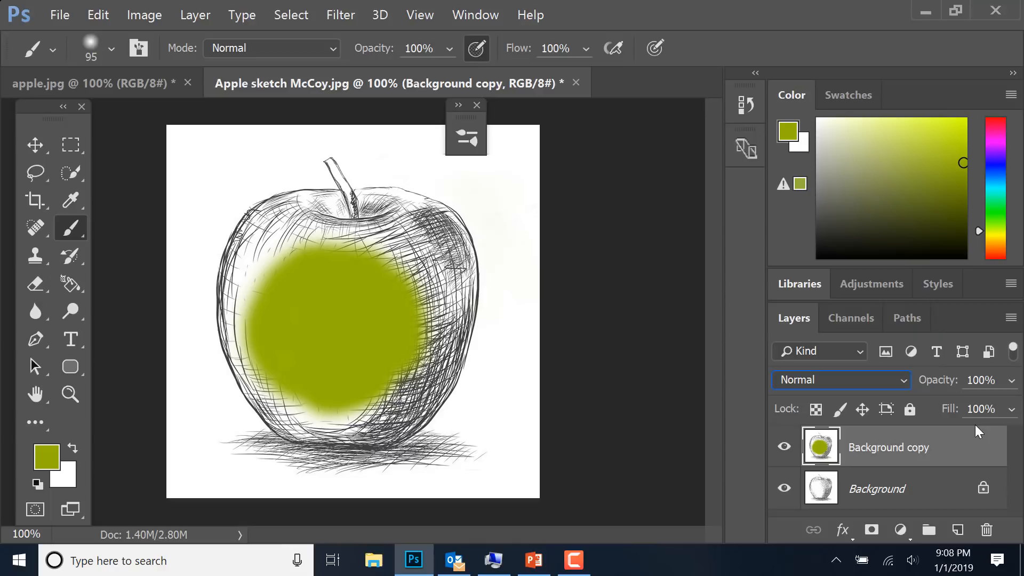
left_click(1011, 380)
left_click_drag(1012, 404, 962, 405)
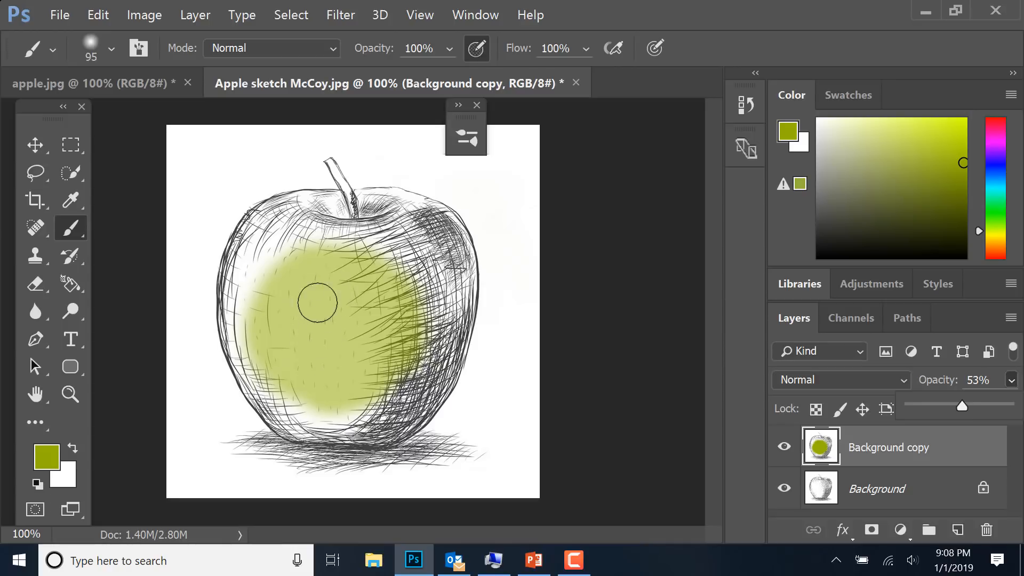
left_click_drag(962, 405, 1008, 405)
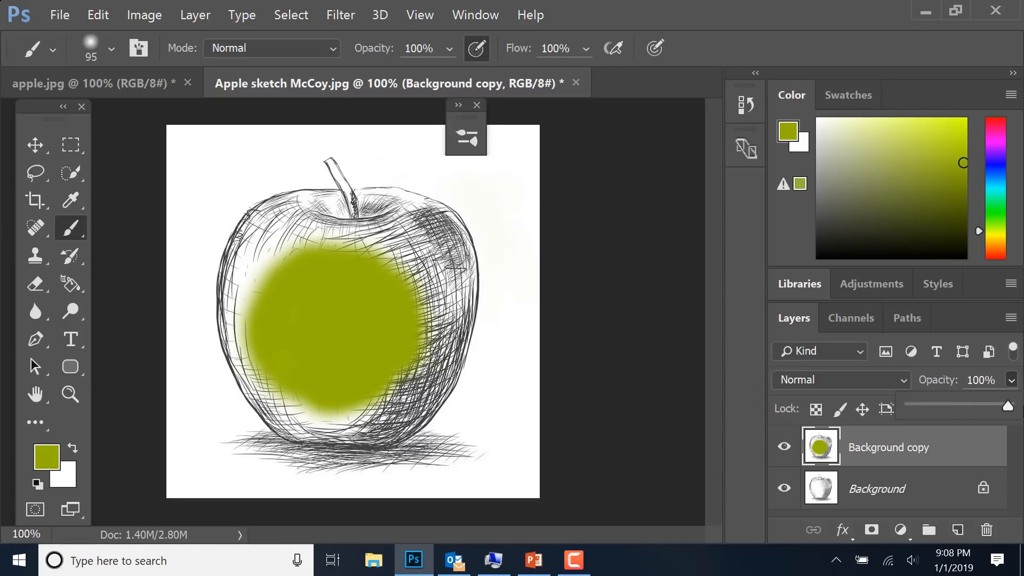
left_click(881, 380)
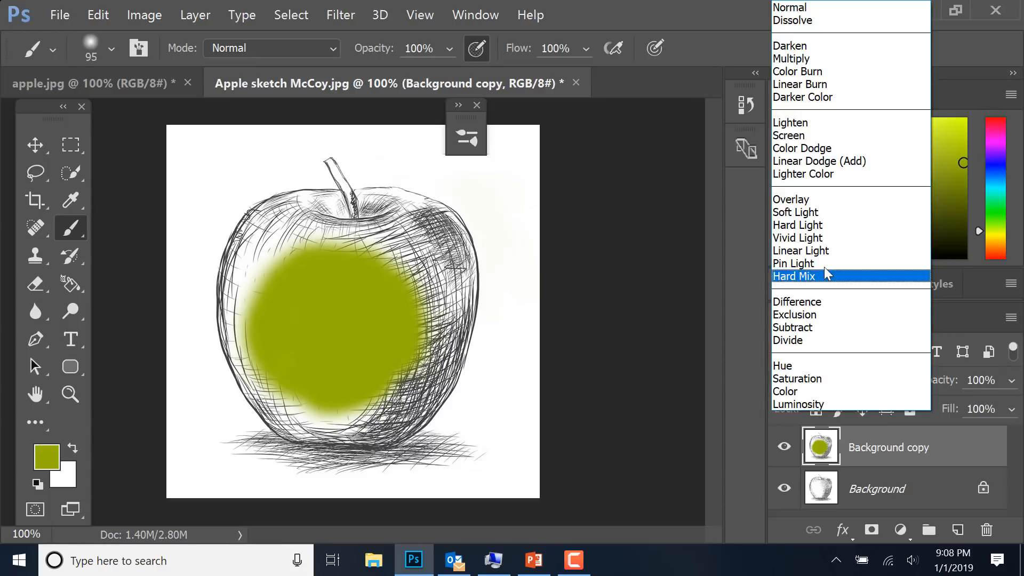
left_click(796, 60)
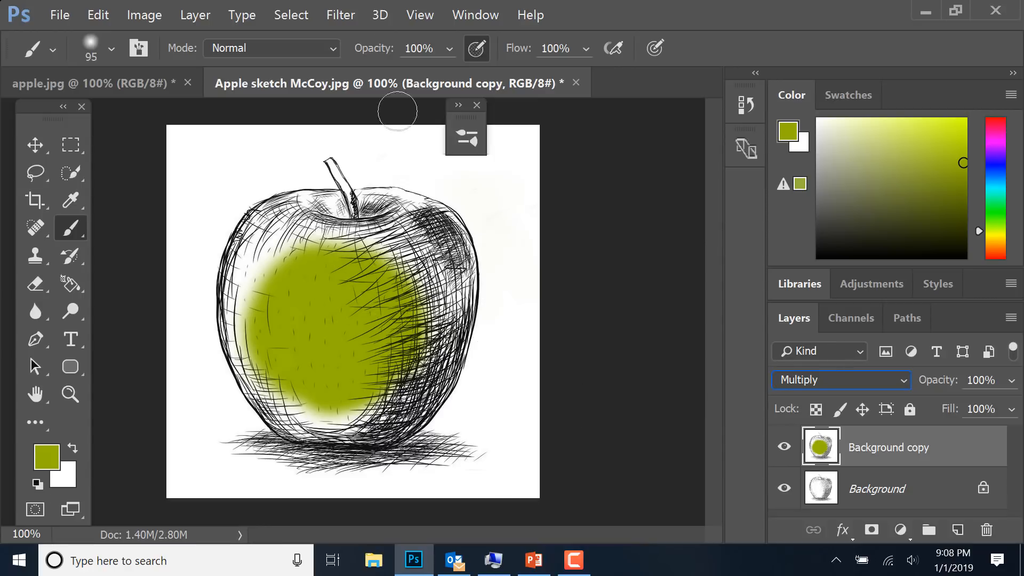
Step: Sample the pale green highlight near the top of the apple in apple.jpg with the Eyedropper
left_click(150, 81)
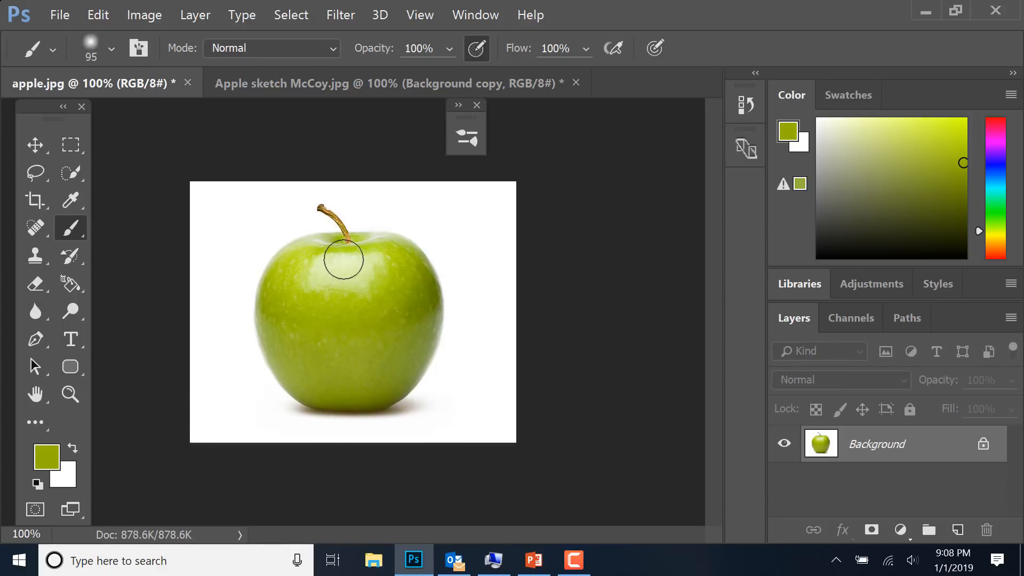
left_click(71, 201)
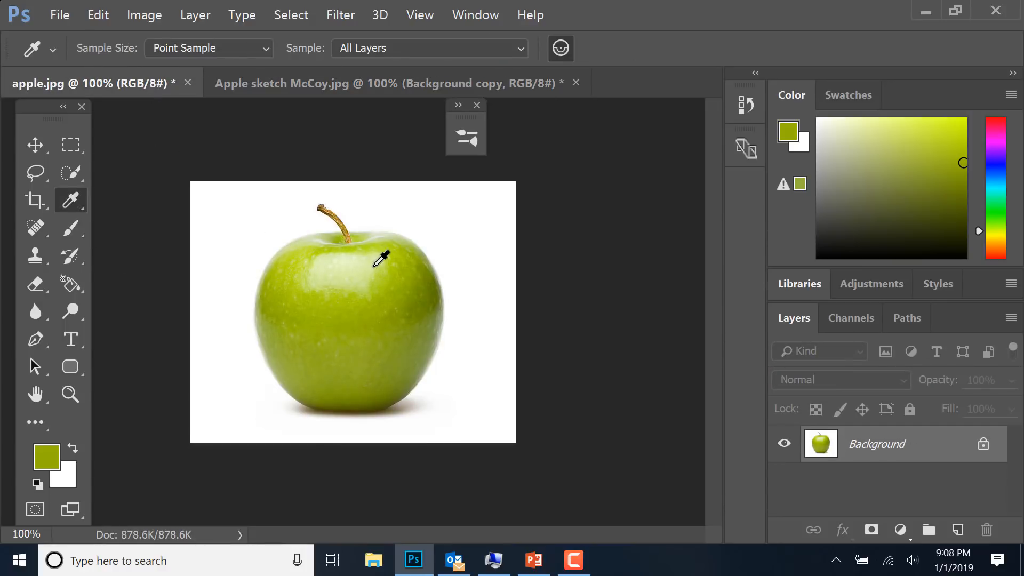
left_click(345, 266)
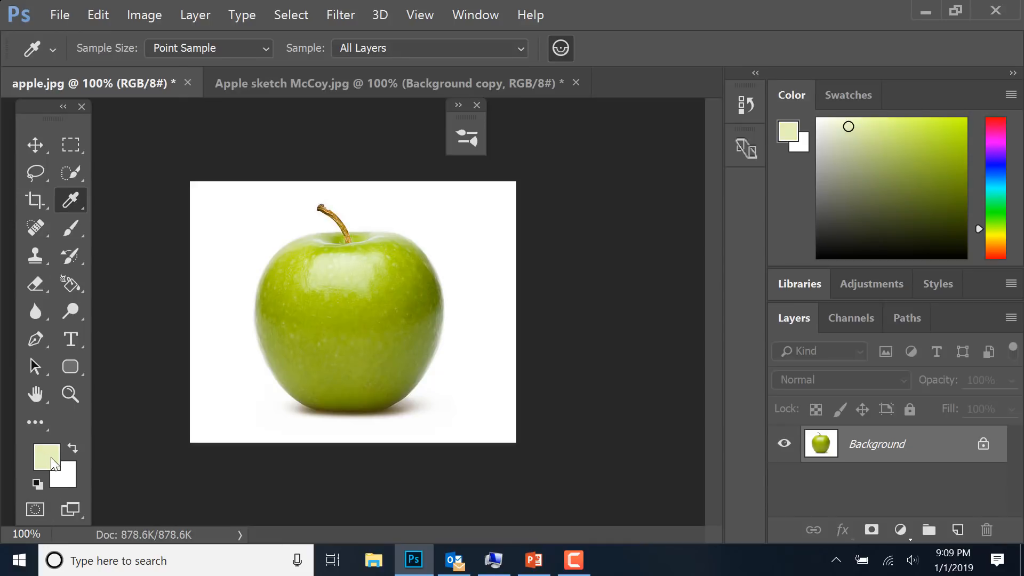
Step: Brush the pale green across the upper part of the apple on the sketch's Background copy layer
left_click(255, 86)
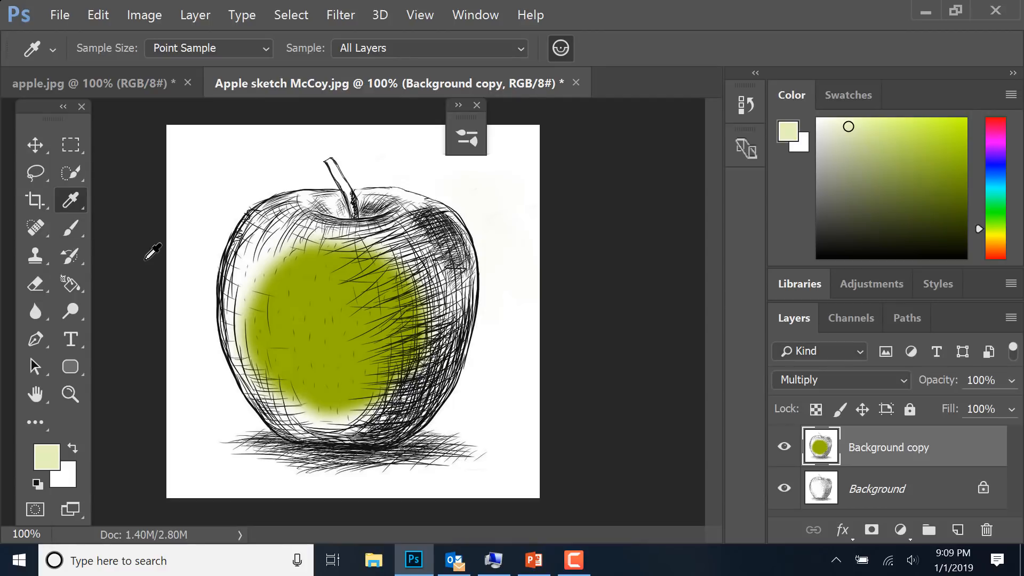
key("b")
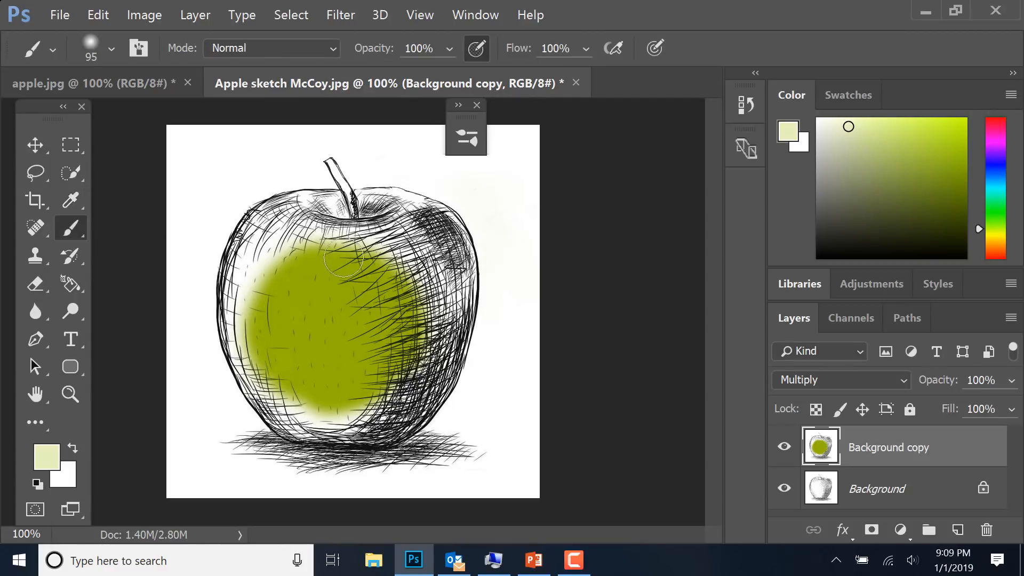
mouse_move(345, 249)
left_mouse_down()
mouse_move(302, 255)
mouse_move(376, 262)
mouse_move(299, 267)
mouse_move(279, 247)
mouse_move(341, 266)
mouse_move(337, 276)
mouse_move(391, 260)
mouse_move(341, 277)
mouse_move(320, 270)
left_mouse_up()
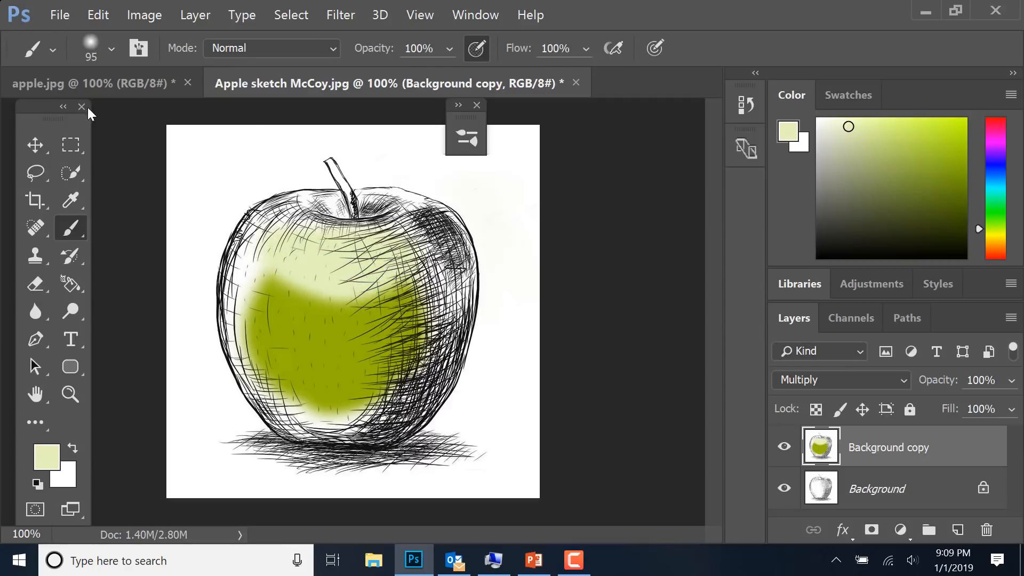
Step: Sample the dark green near the right edge of the apple in apple.jpg and brush it over the sketch apple's right, upper-left and bottom edges
left_click(111, 85)
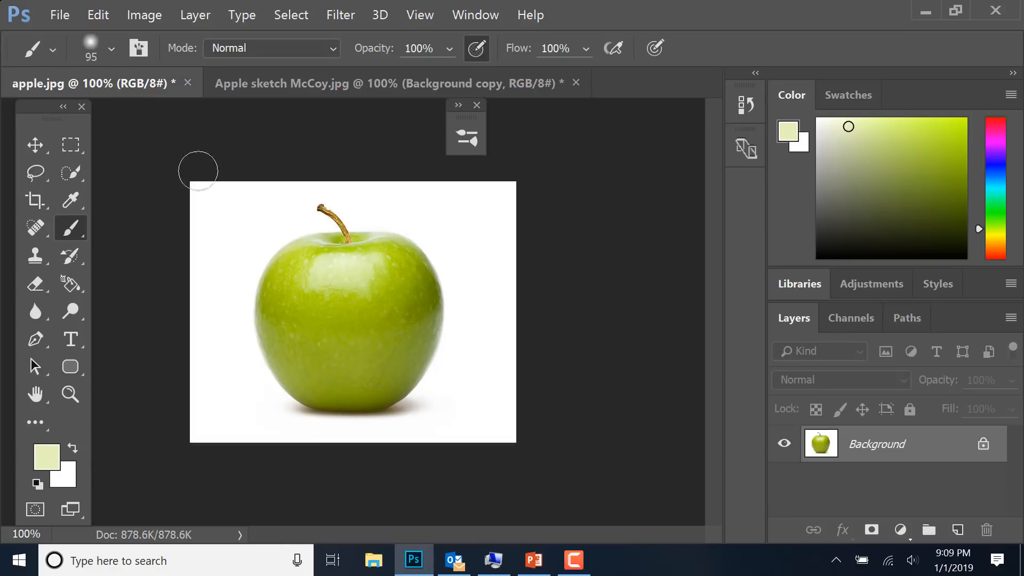
left_click(74, 206)
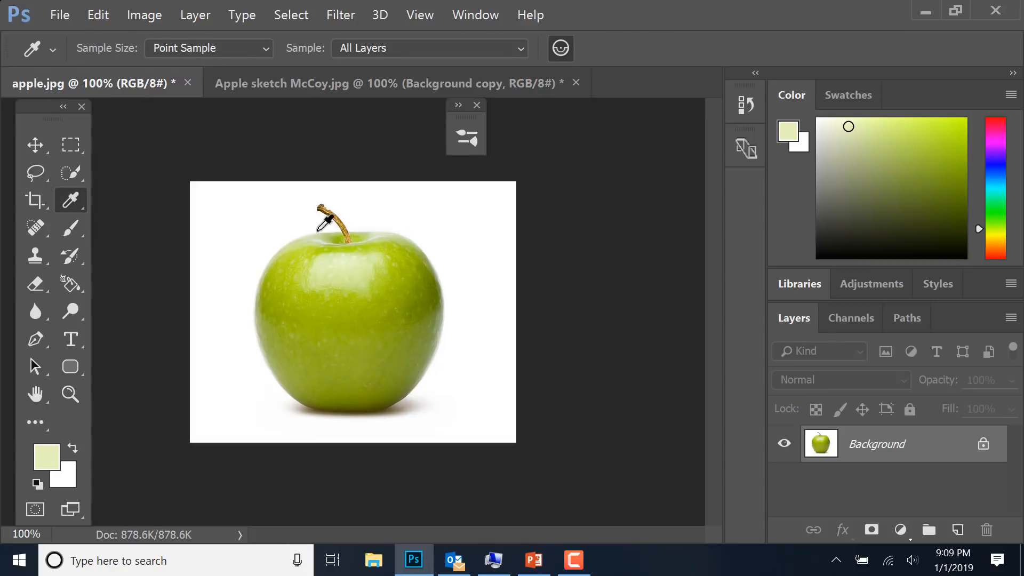
left_click(434, 291)
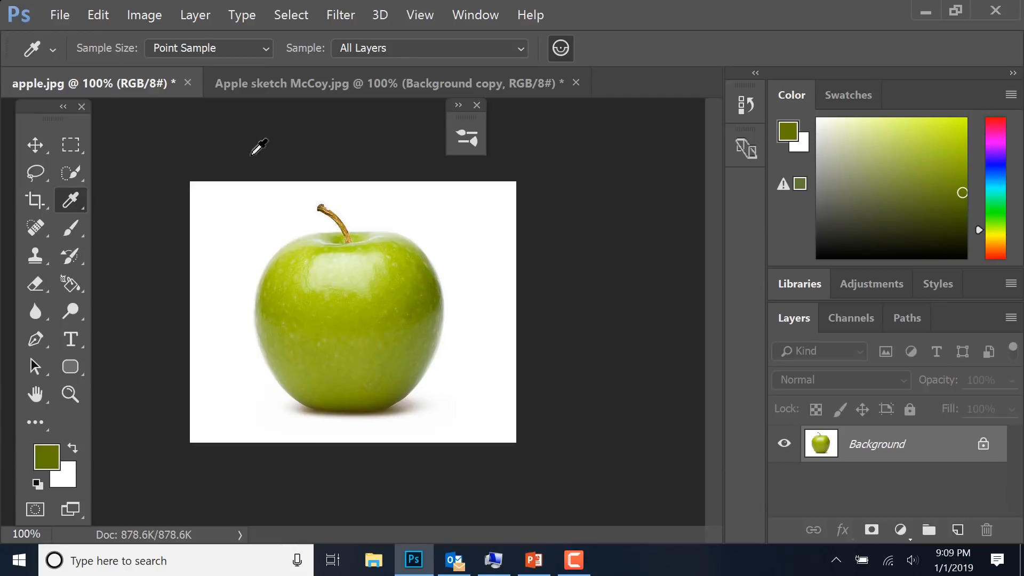
left_click(258, 82)
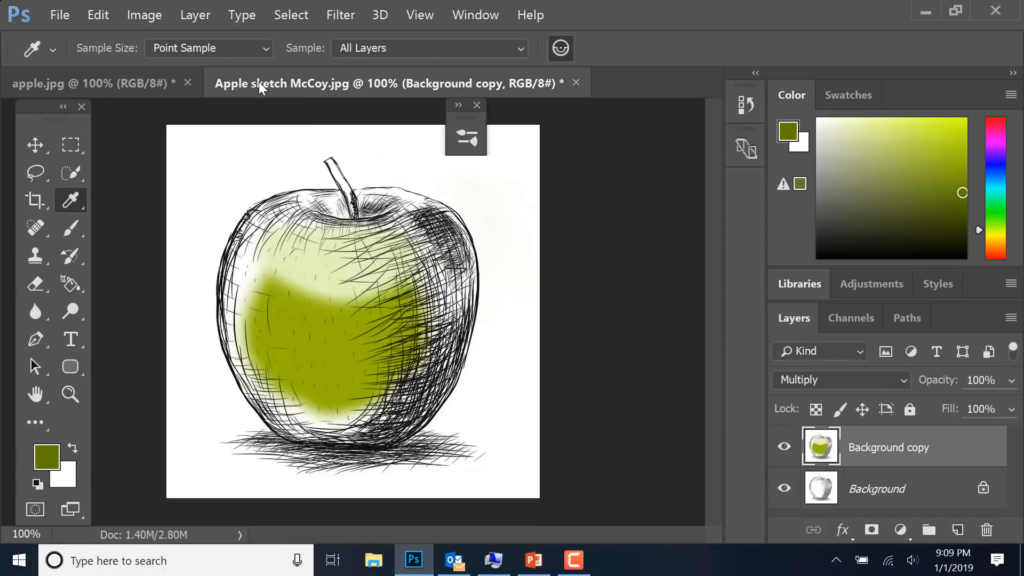
left_click(73, 228)
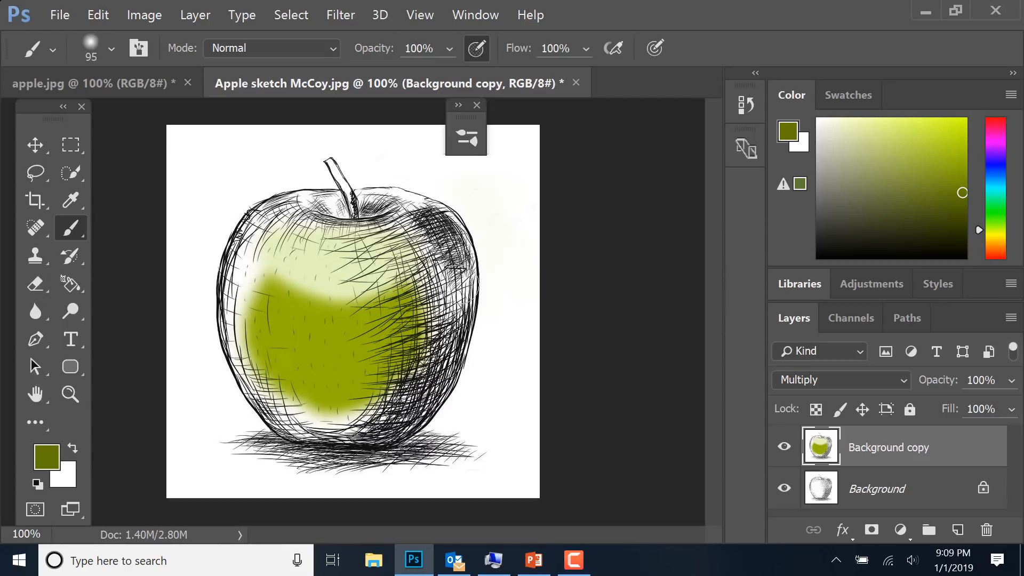
mouse_move(460, 286)
left_mouse_down()
mouse_move(461, 245)
mouse_move(437, 368)
mouse_move(450, 286)
left_mouse_up()
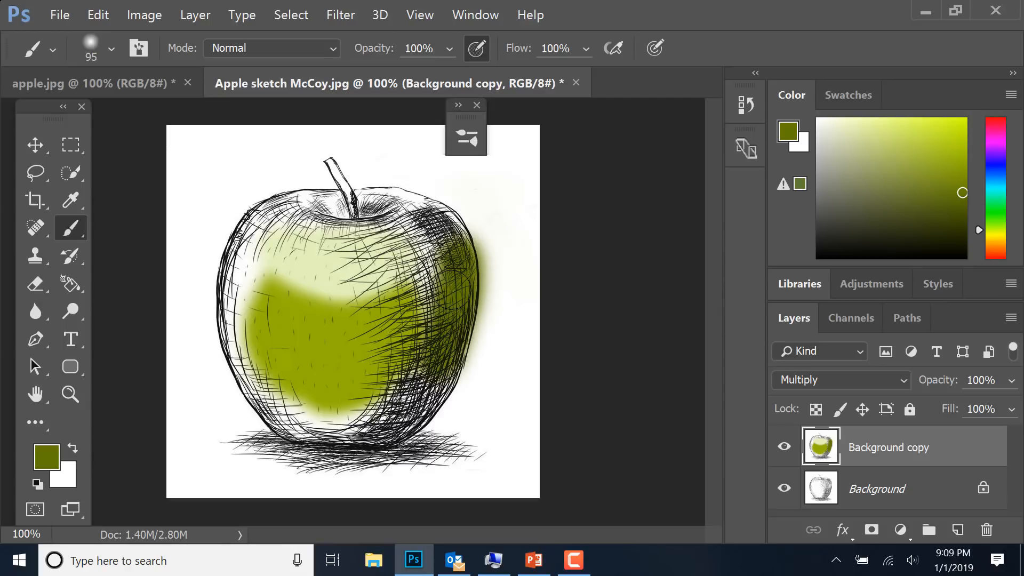
mouse_move(237, 251)
left_mouse_down()
mouse_move(235, 288)
mouse_move(254, 231)
mouse_move(238, 307)
left_mouse_up()
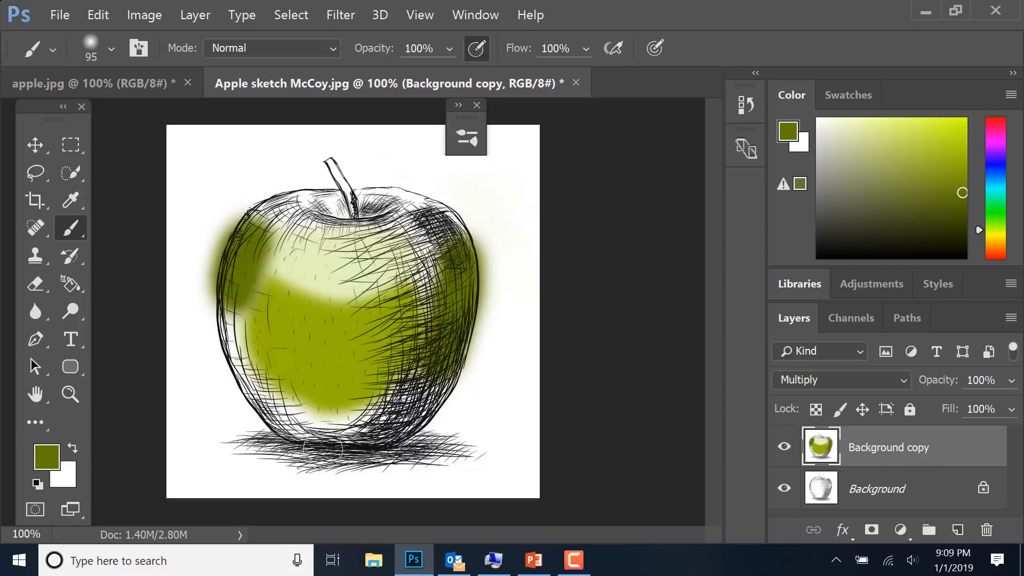
mouse_move(323, 450)
left_mouse_down()
mouse_move(368, 421)
mouse_move(283, 416)
mouse_move(385, 416)
mouse_move(280, 417)
mouse_move(403, 419)
mouse_move(310, 389)
left_mouse_up()
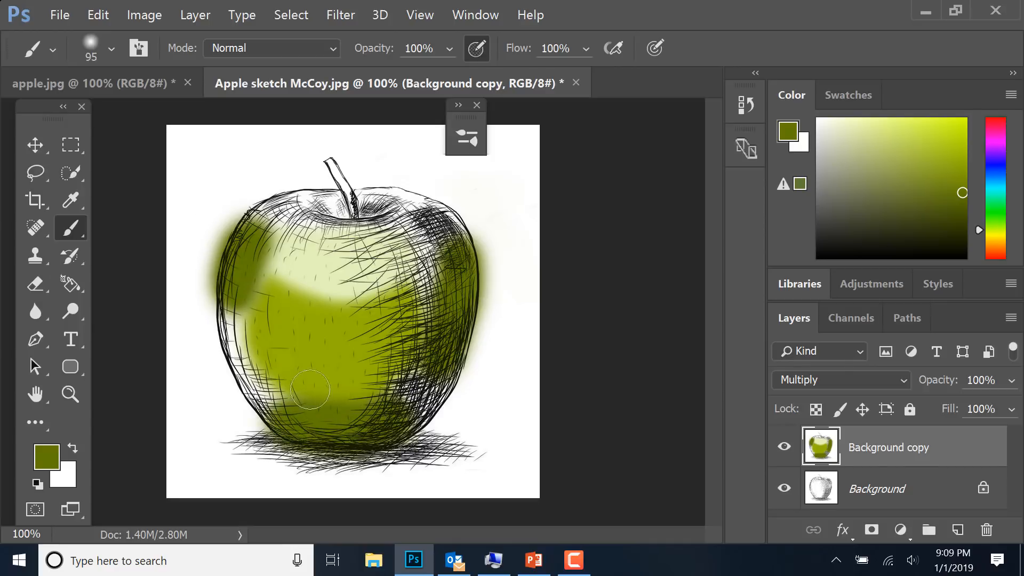
Step: Erase the green that spills outside the apple's right outline on the Background copy layer with the 13 px Eraser
left_click(35, 285)
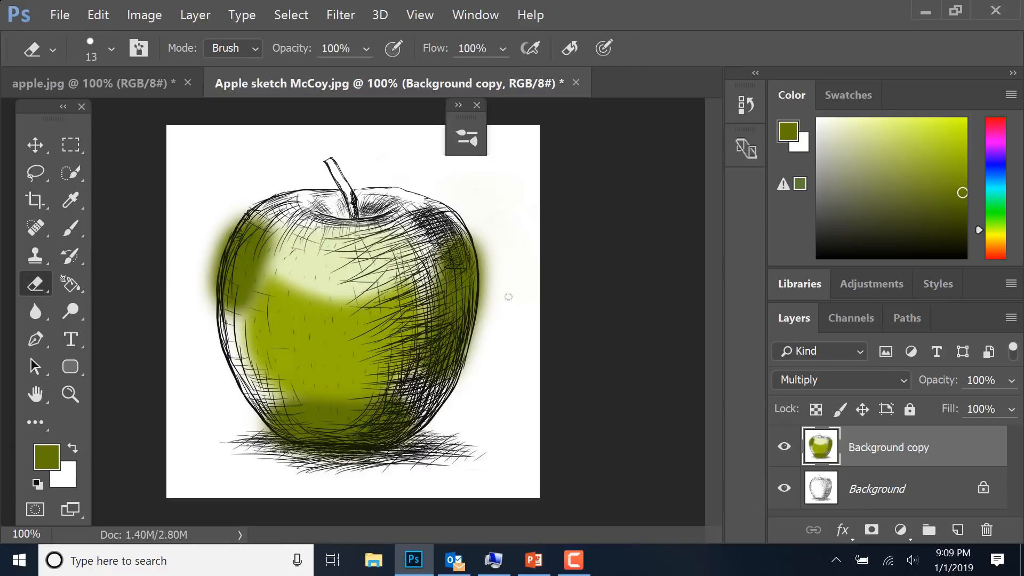
mouse_move(478, 232)
left_mouse_down()
mouse_move(489, 307)
mouse_move(477, 242)
left_mouse_up()
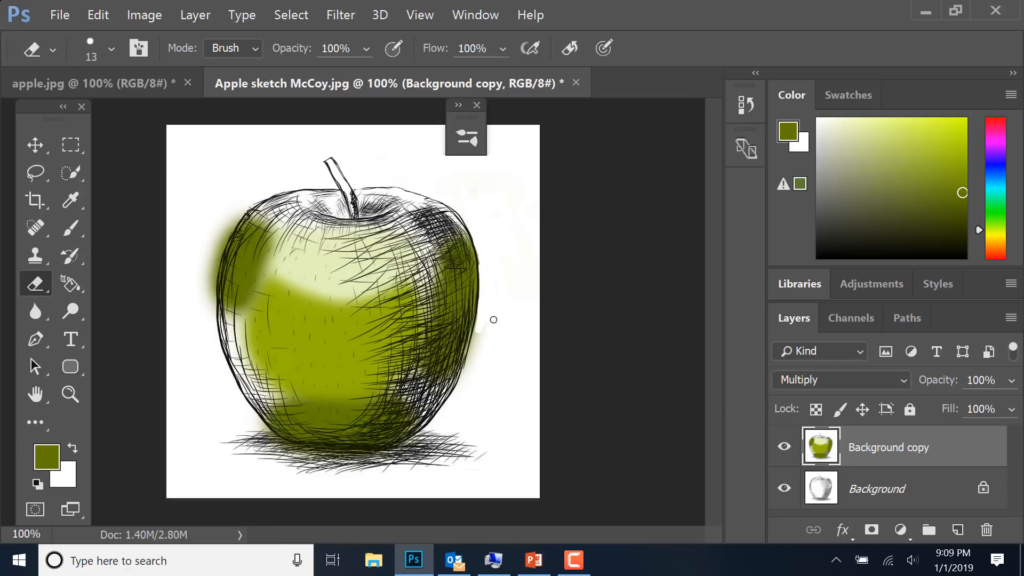
left_click_drag(488, 325, 492, 310)
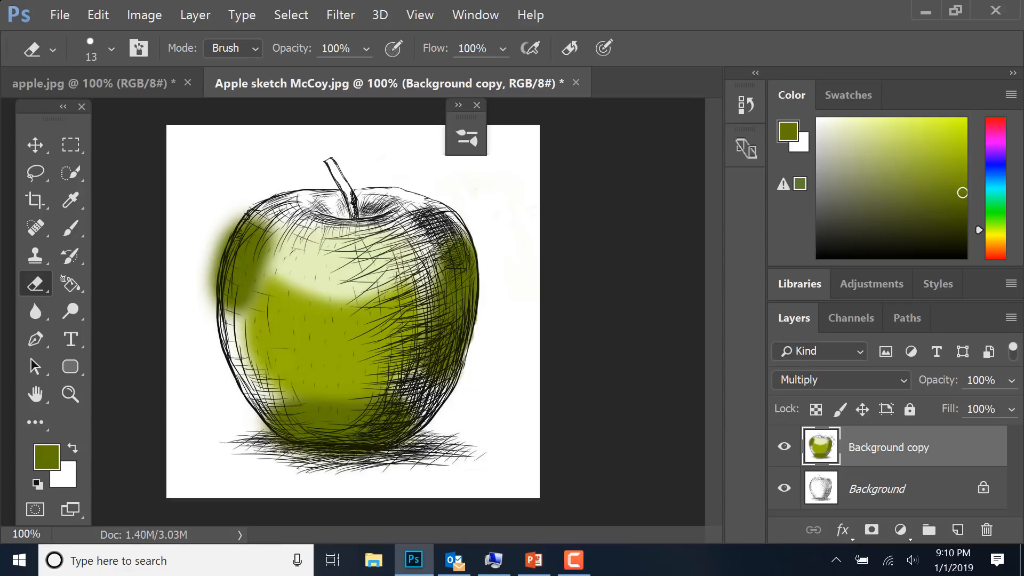
Step: Sample the muted green at the lower left of the apple in apple.jpg and brush it down the sketch apple's lower-left side
left_click(74, 79)
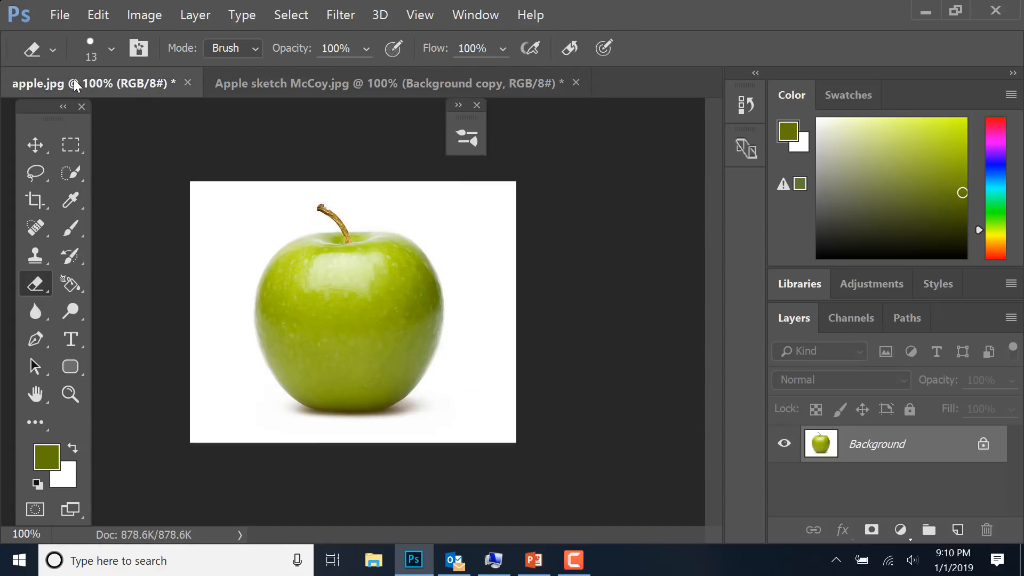
left_click(79, 196)
left_click(283, 357)
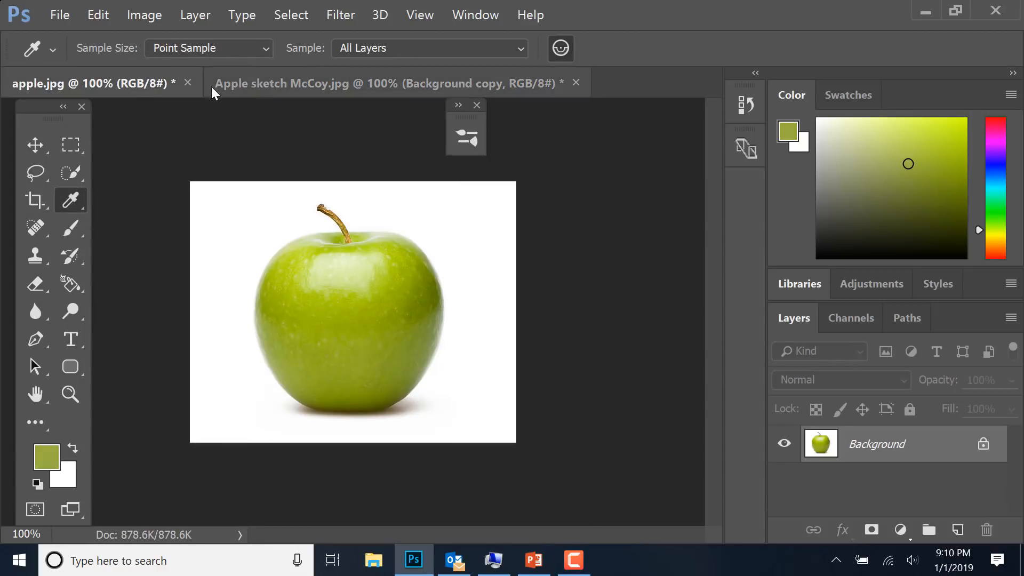
left_click(257, 89)
left_click(80, 228)
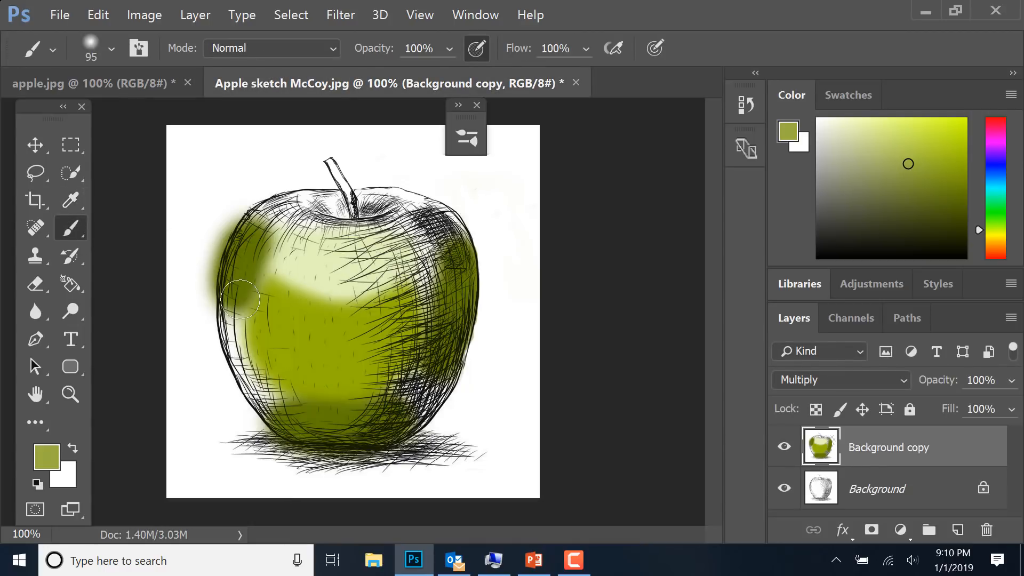
mouse_move(238, 320)
left_mouse_down()
mouse_move(245, 364)
mouse_move(296, 410)
left_mouse_up()
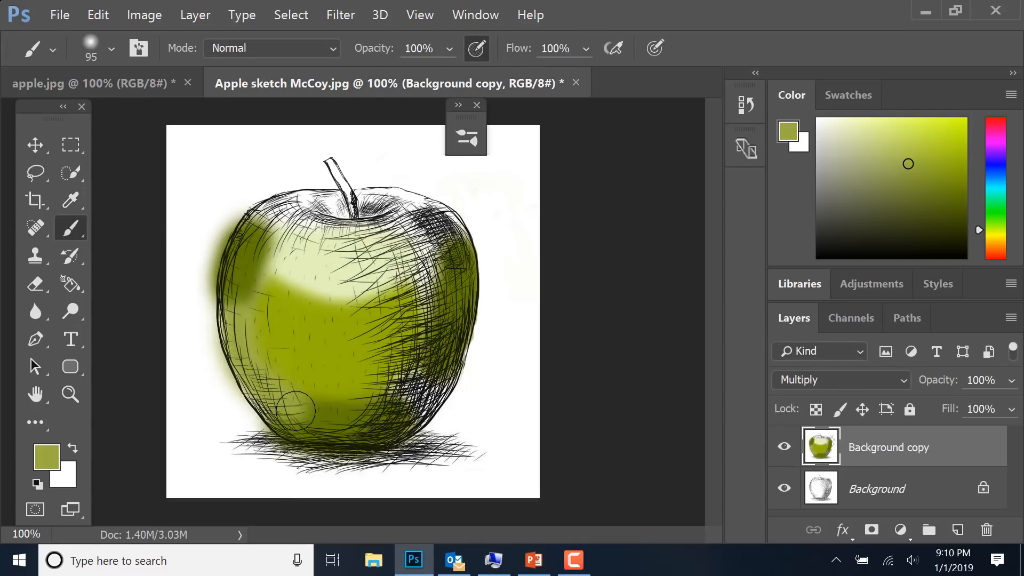
Step: Sample the olive green at the lower right of the apple in apple.jpg and brush it over the sketch apple's lower-right side
left_click(151, 85)
left_click(71, 199)
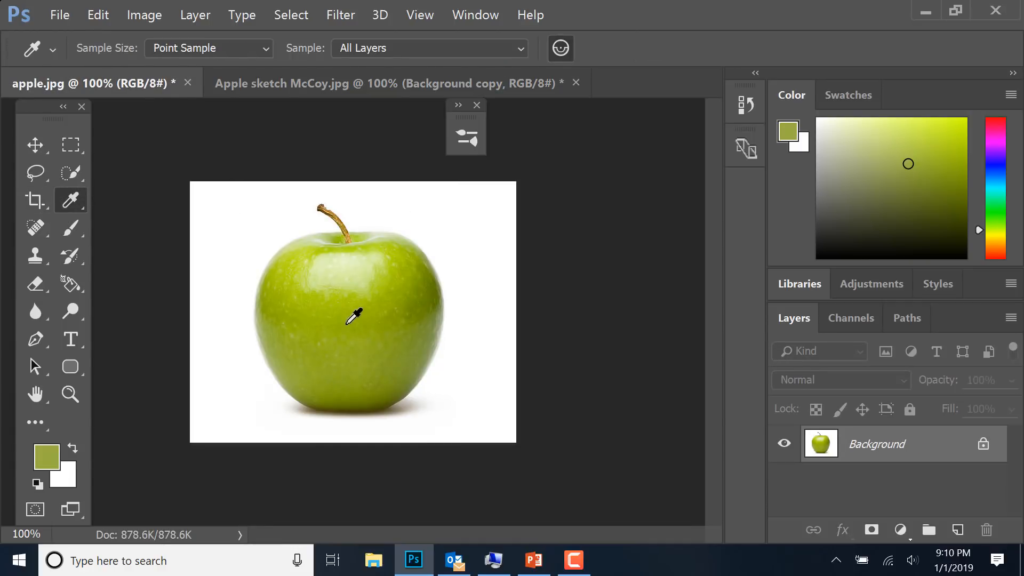
left_click(415, 369)
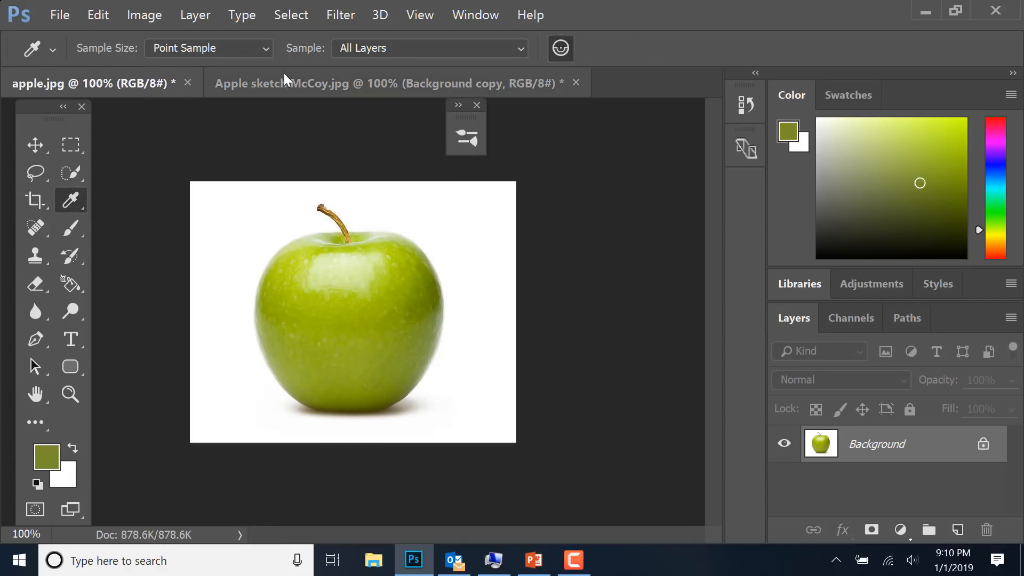
key("ctrl+Tab")
left_click(70, 227)
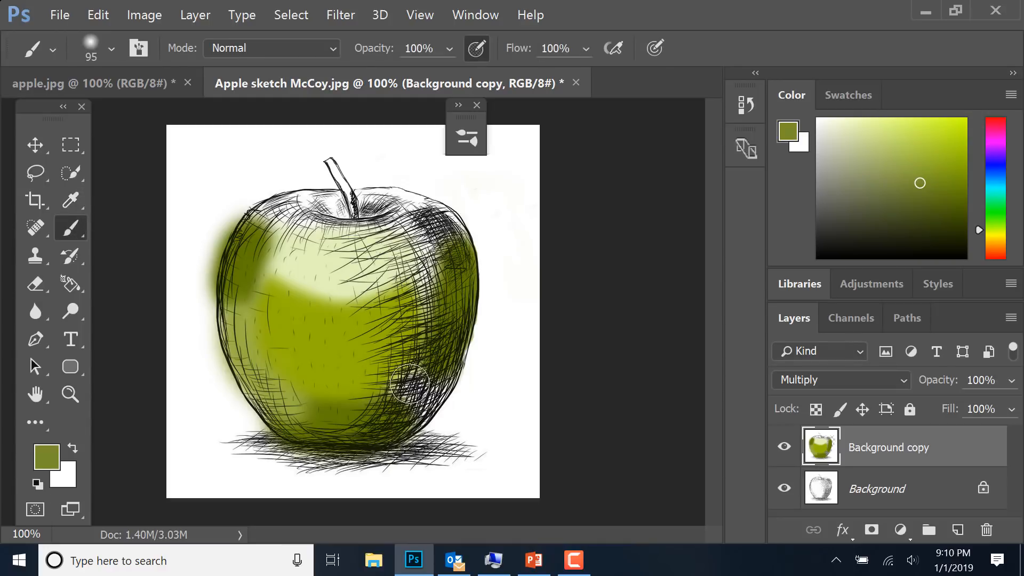
mouse_move(424, 370)
left_mouse_down()
mouse_move(407, 407)
mouse_move(436, 371)
mouse_move(403, 415)
left_mouse_up()
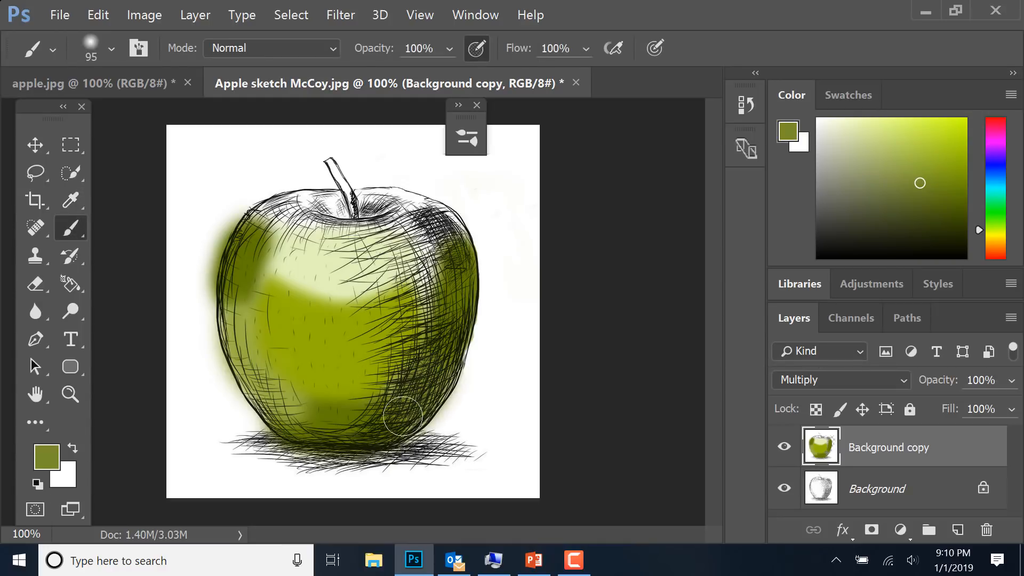
Step: Sample the bright green at the upper right of the apple in apple.jpg and brush it over the sketch apple's upper-right shoulder
left_click(153, 89)
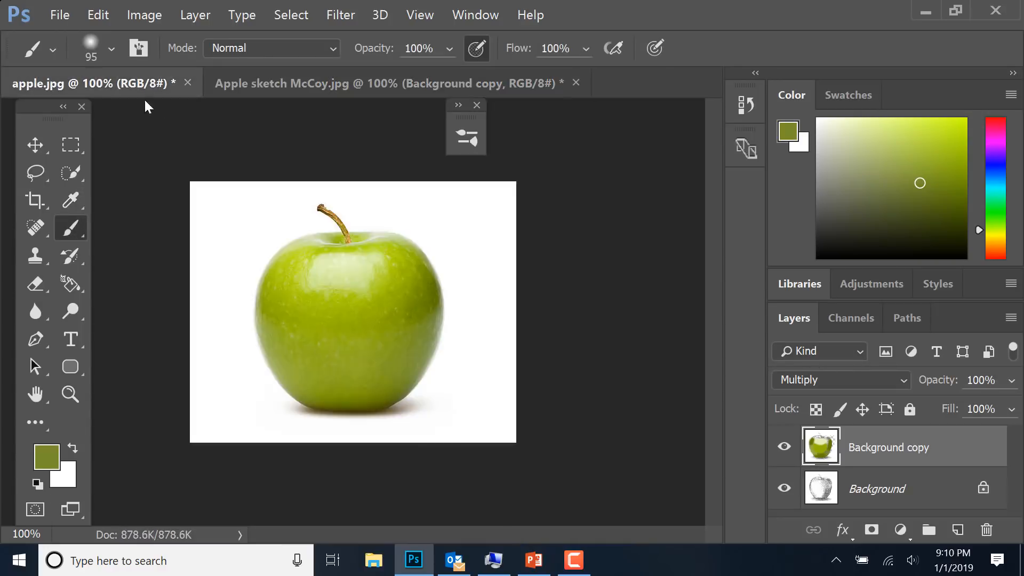
left_click(71, 200)
left_click(407, 235)
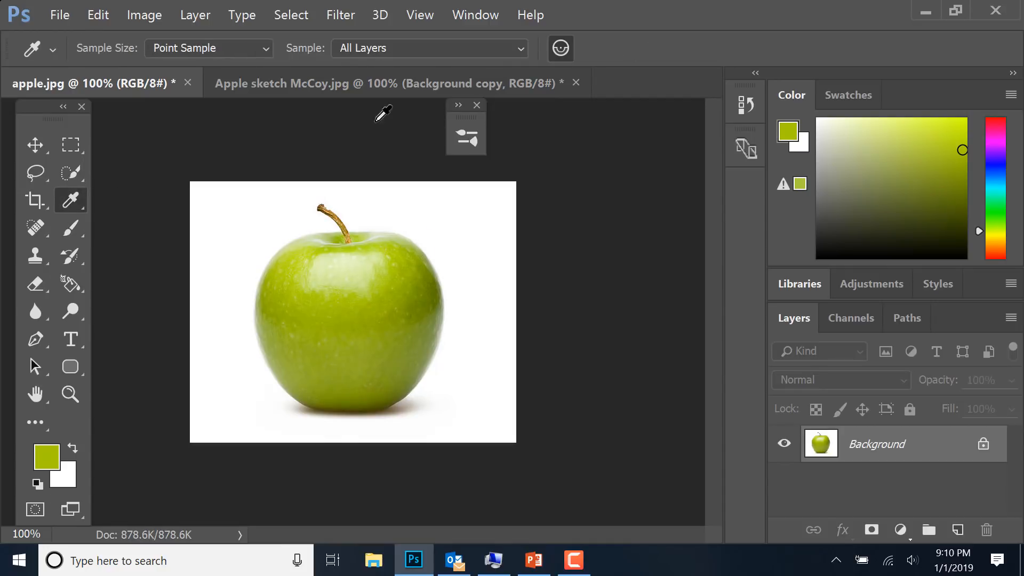
left_click(333, 82)
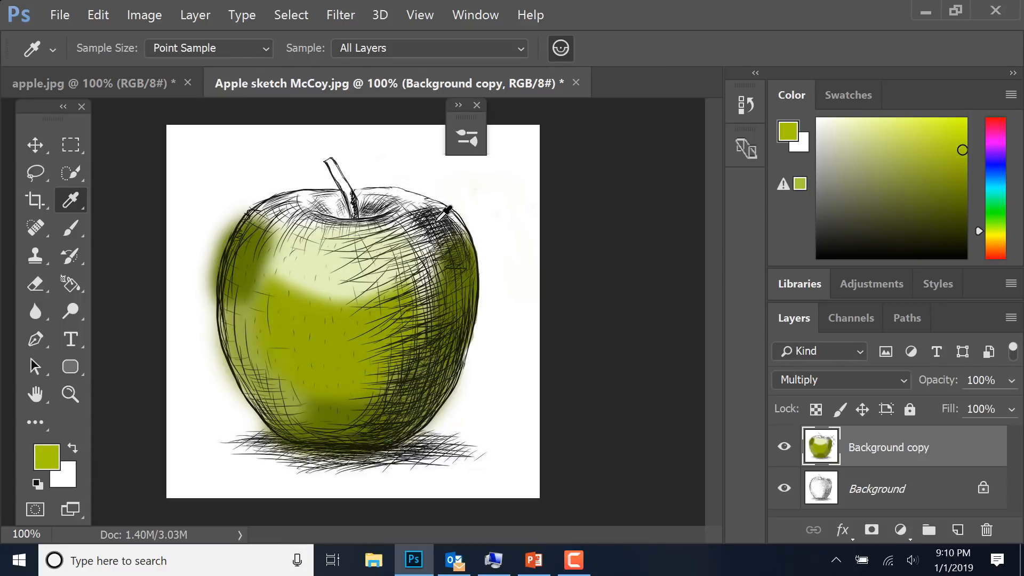
left_click(71, 228)
mouse_move(422, 240)
left_mouse_down()
mouse_move(435, 224)
mouse_move(426, 267)
mouse_move(410, 277)
mouse_move(443, 224)
mouse_move(380, 208)
left_mouse_up()
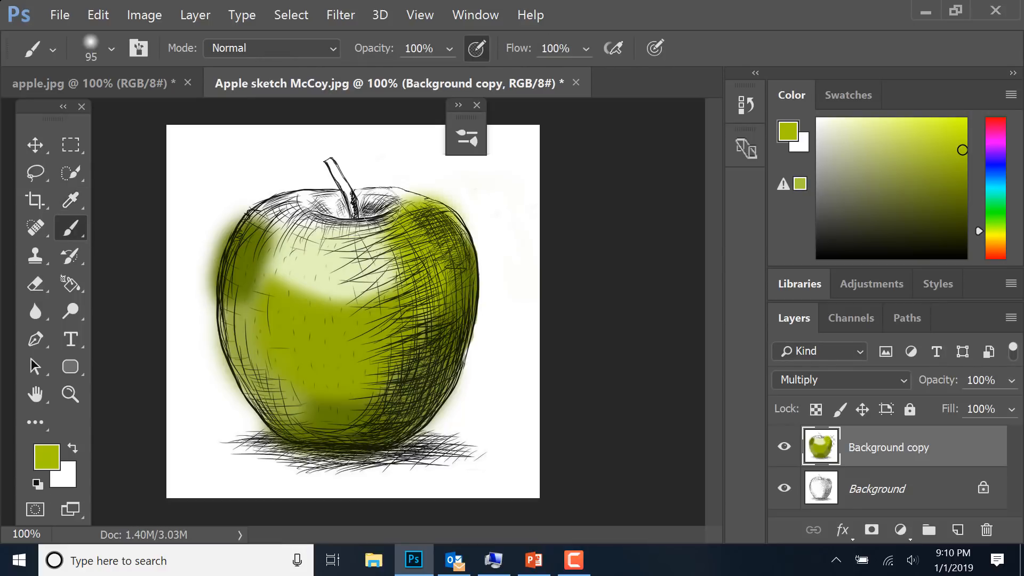
Step: Sample the light green at the upper left of the apple in apple.jpg and brush it across the sketch apple's top, below the stem
left_click(160, 94)
left_click(71, 201)
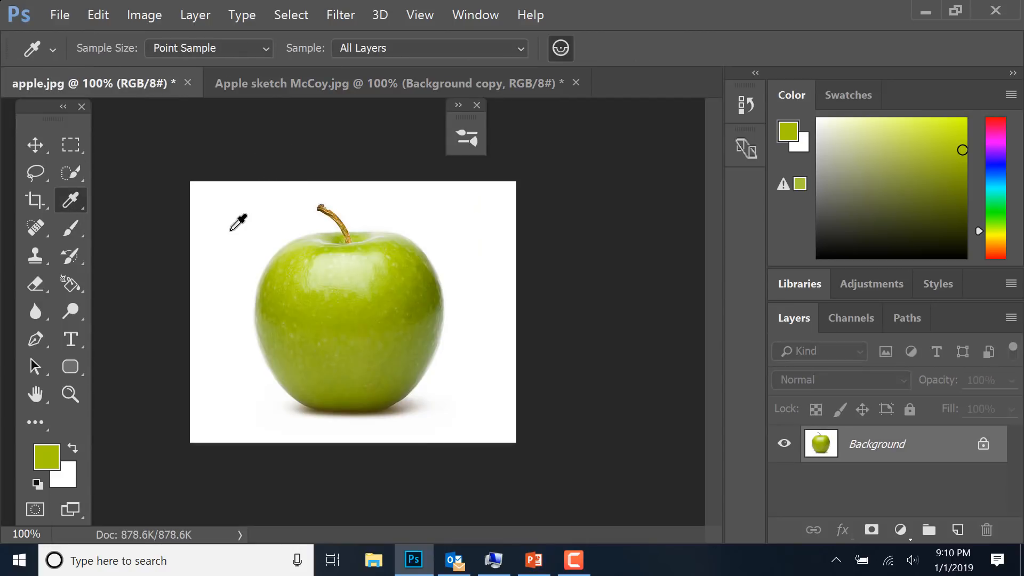
left_click(304, 246)
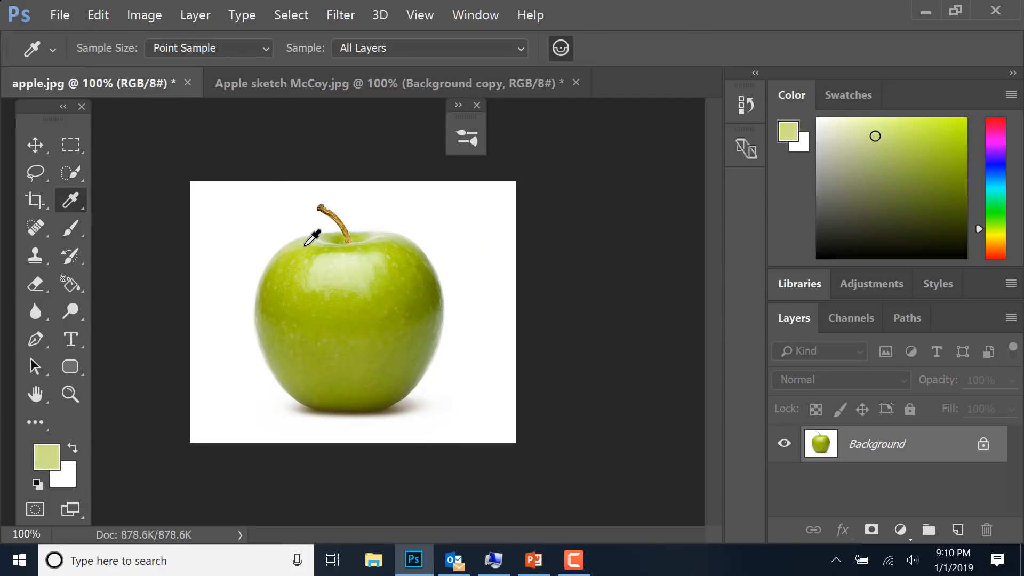
left_click(283, 88)
left_click(71, 229)
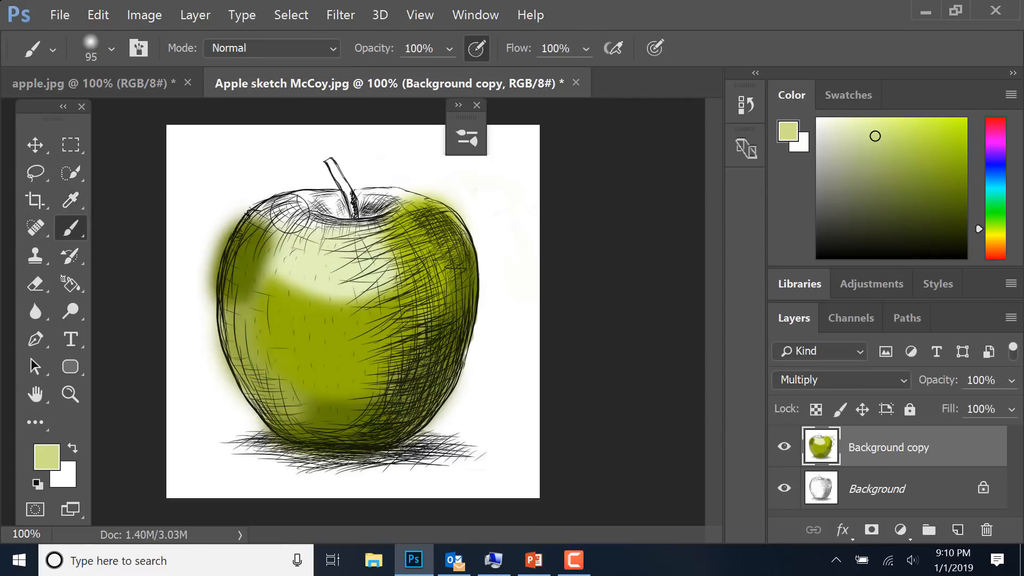
mouse_move(288, 215)
left_mouse_down()
mouse_move(276, 212)
mouse_move(298, 227)
mouse_move(377, 235)
left_mouse_up()
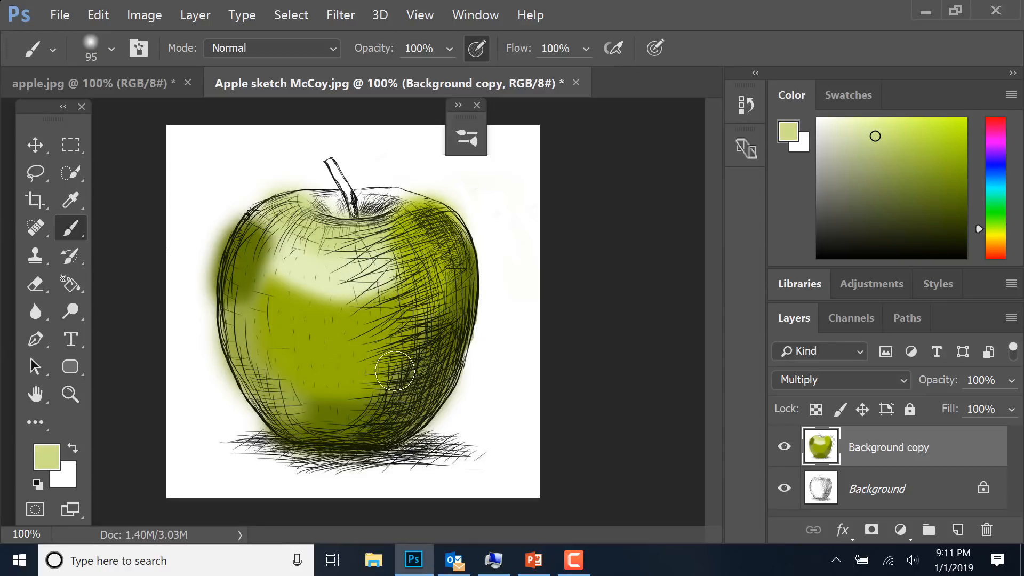
Step: Switch to the Mixer Brush tool and choose the Airbrush-Smooth Low Density tool preset
right_click(76, 227)
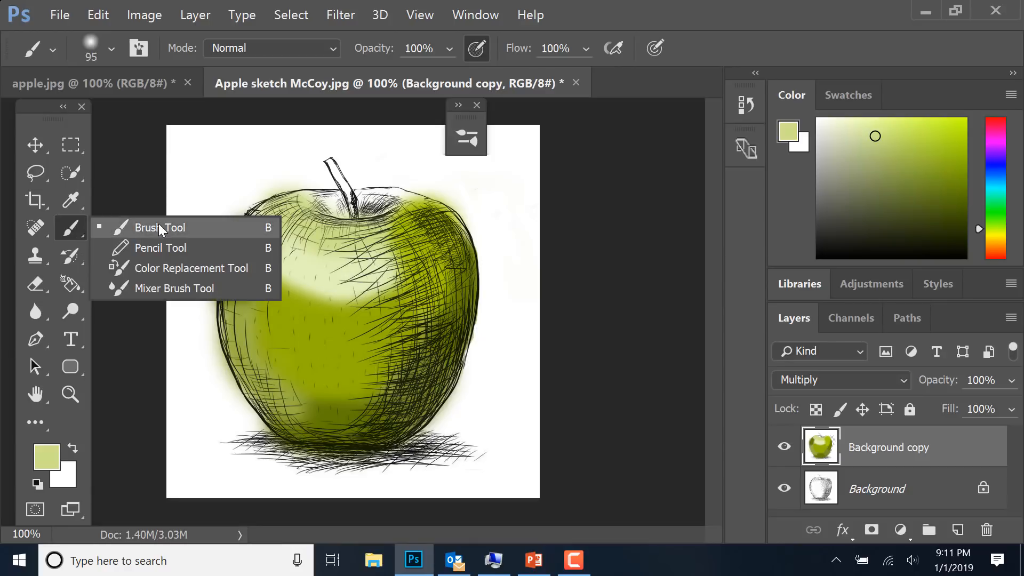
left_click(151, 291)
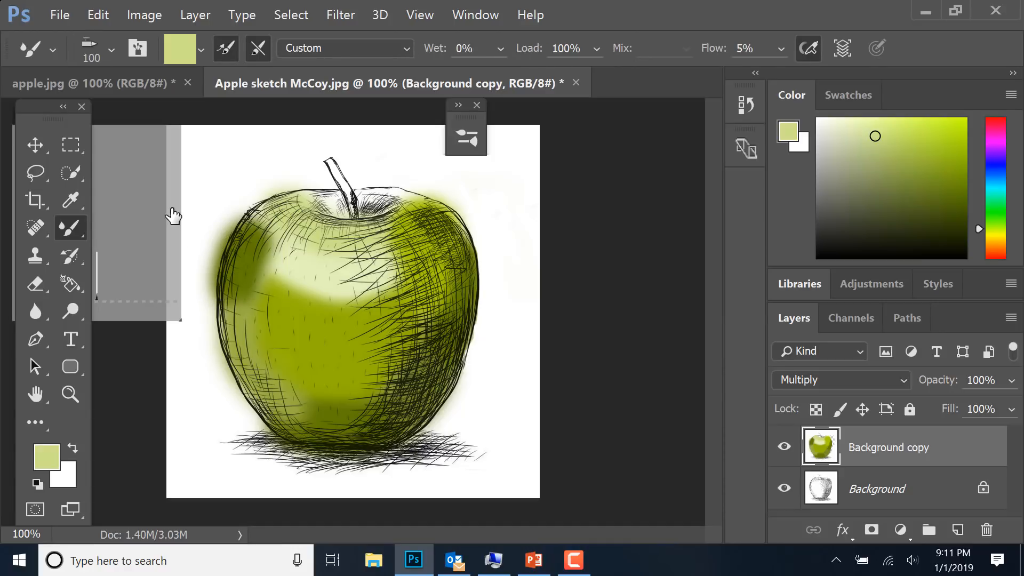
left_click(53, 48)
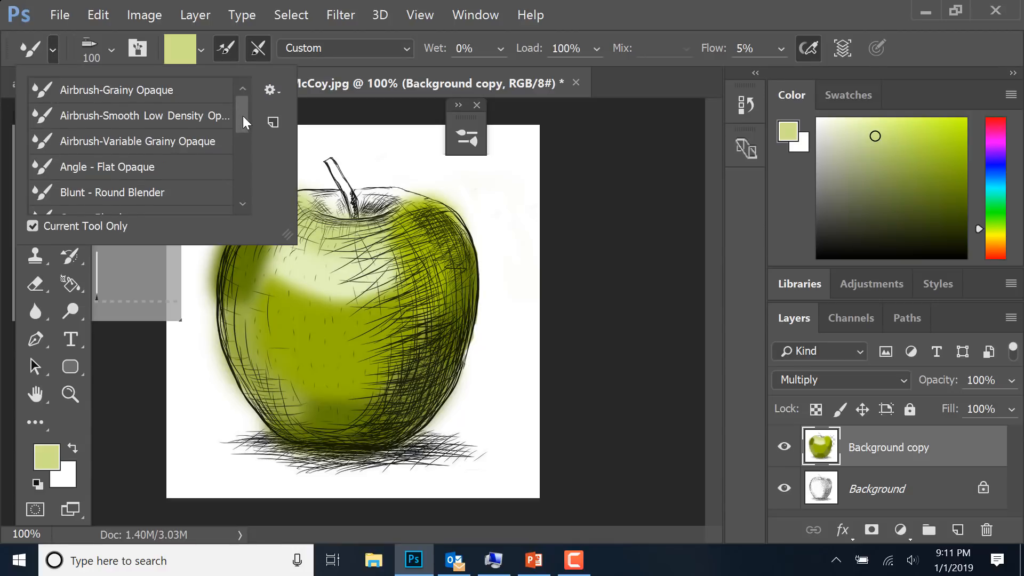
left_click_drag(244, 118, 246, 190)
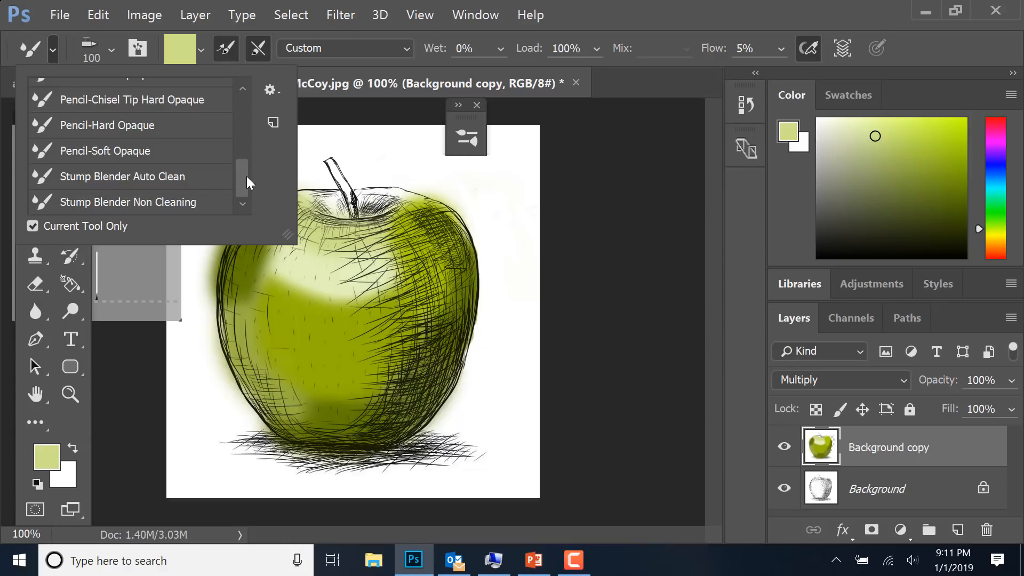
left_click_drag(247, 176, 248, 97)
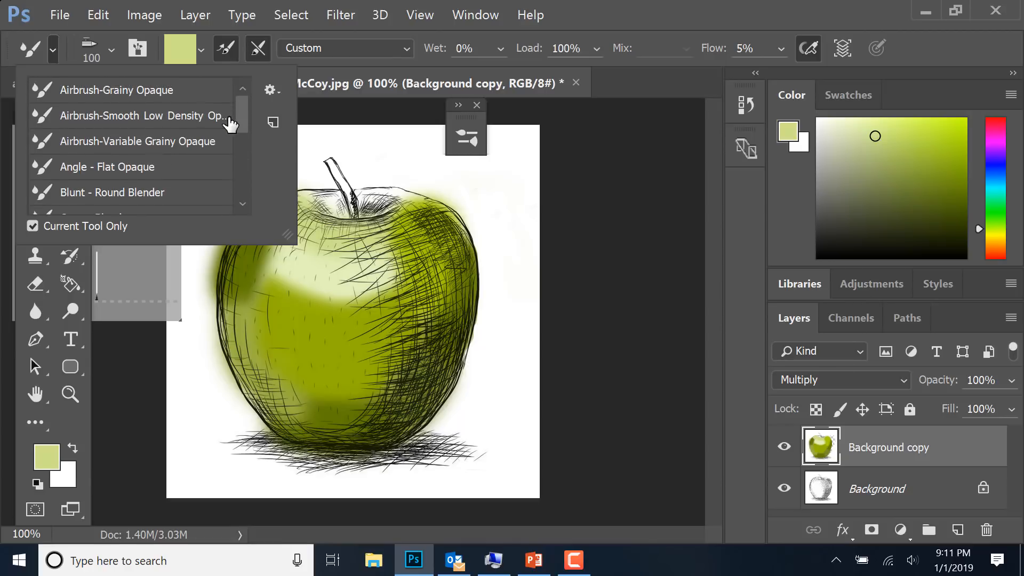
left_click(112, 116)
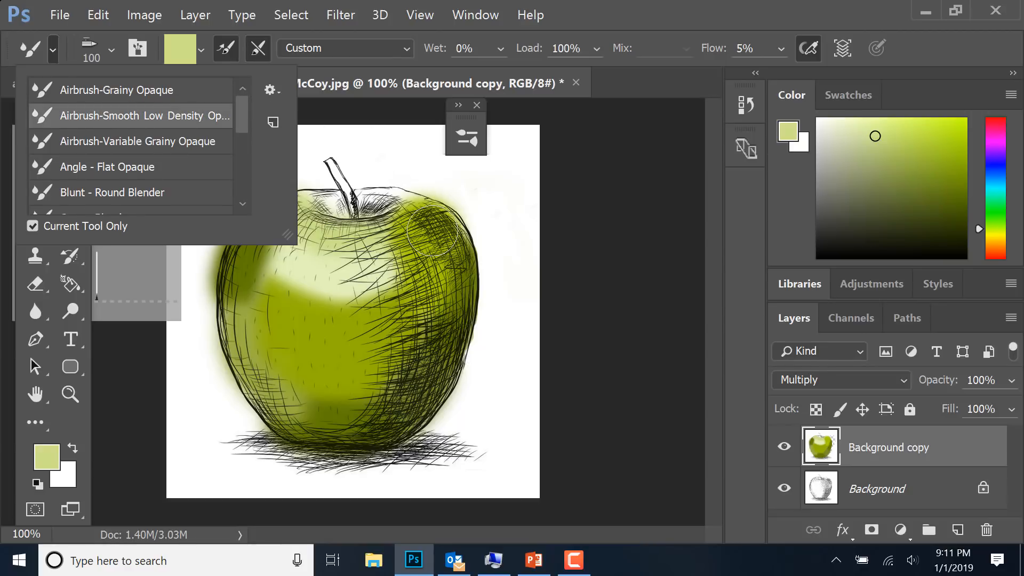
Step: Toggle the Mixer Brush's loading after each stroke and reload the brush with the light green foreground colour
left_click(226, 50)
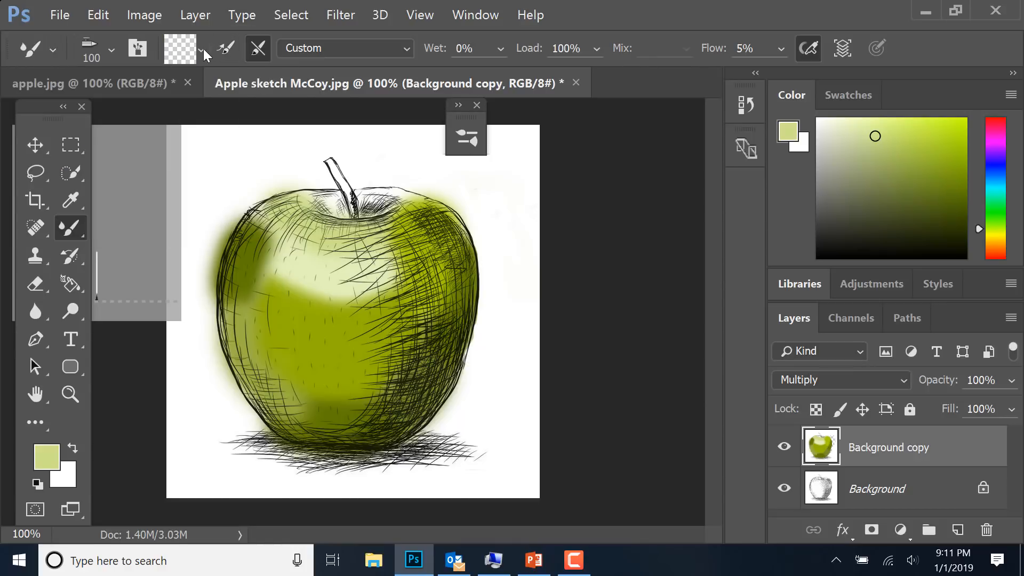
left_click(203, 49)
left_click(204, 72)
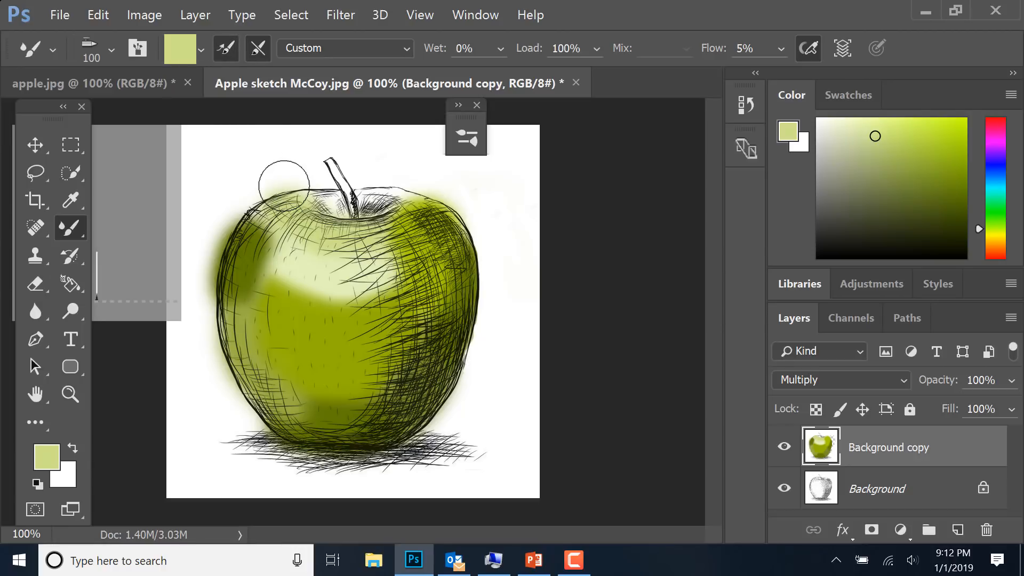
left_click(411, 47)
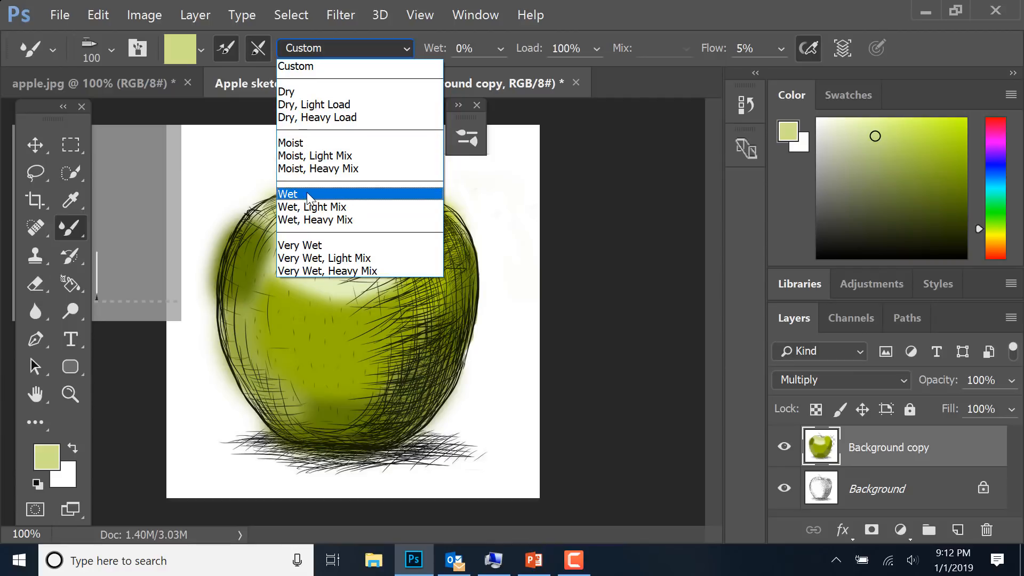
key("Up")
key("Up")
key("Up")
key("Up")
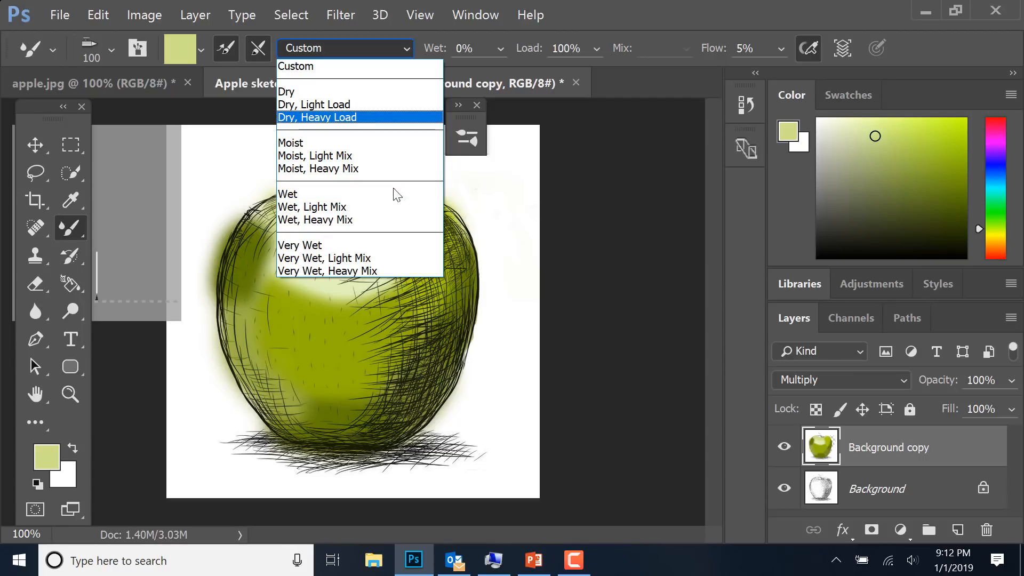
key("Escape")
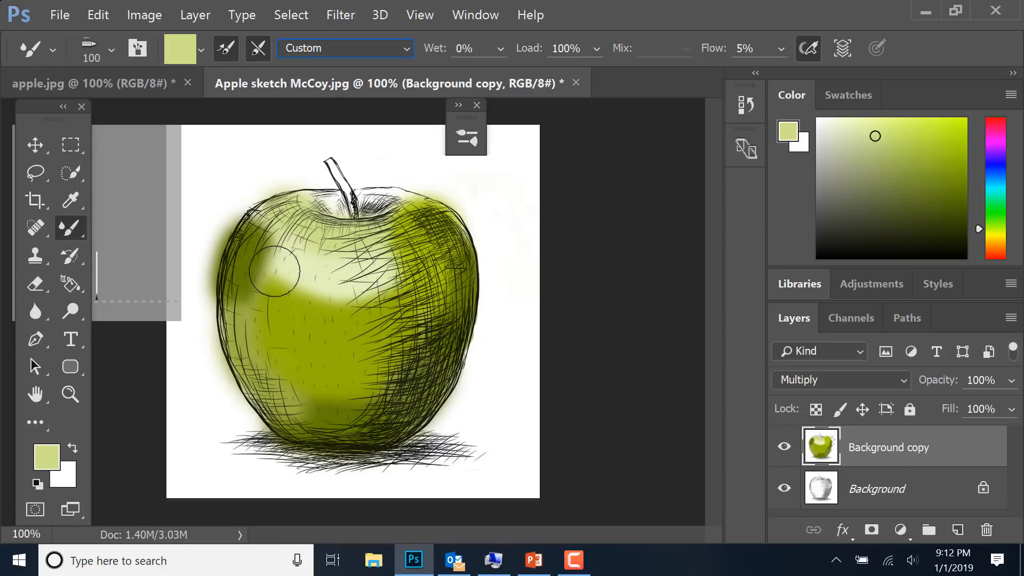
Step: Blend the dark green patch at the sketch apple's upper left into the highlight and mid-green with light green Mixer Brush strokes
mouse_move(271, 264)
left_mouse_down()
mouse_move(331, 299)
mouse_move(373, 290)
mouse_move(299, 300)
mouse_move(267, 277)
mouse_move(308, 295)
mouse_move(257, 274)
mouse_move(267, 256)
mouse_move(257, 286)
mouse_move(278, 235)
mouse_move(281, 272)
mouse_move(261, 290)
mouse_move(273, 227)
mouse_move(246, 264)
mouse_move(252, 297)
mouse_move(257, 244)
mouse_move(251, 282)
mouse_move(257, 252)
mouse_move(275, 236)
mouse_move(256, 285)
mouse_move(291, 229)
mouse_move(265, 281)
mouse_move(270, 251)
mouse_move(263, 269)
mouse_move(265, 301)
mouse_move(268, 234)
mouse_move(236, 305)
mouse_move(239, 316)
mouse_move(265, 285)
mouse_move(259, 297)
mouse_move(284, 238)
mouse_move(259, 306)
left_mouse_up()
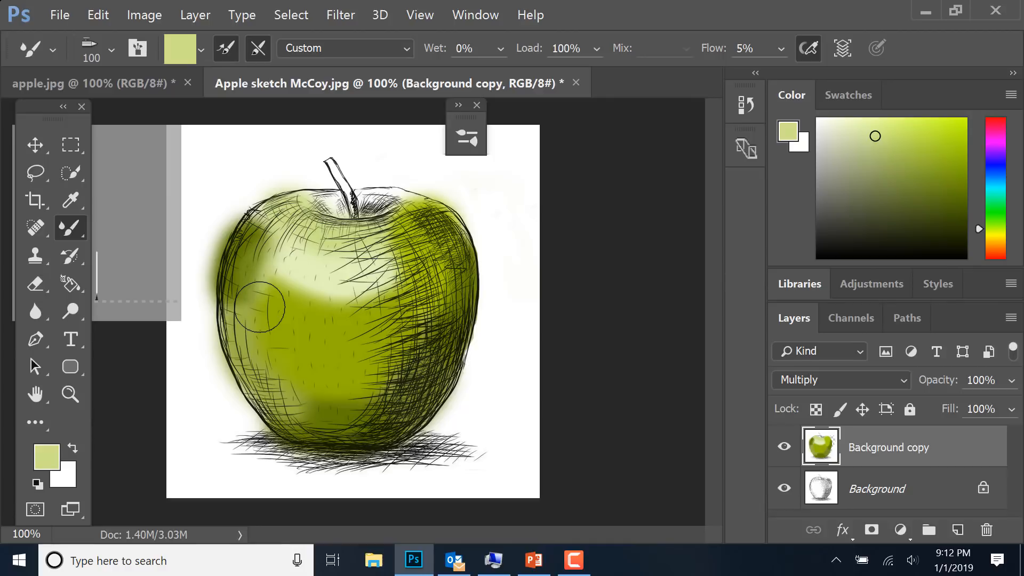
key("ctrl+plus")
key("ctrl+plus")
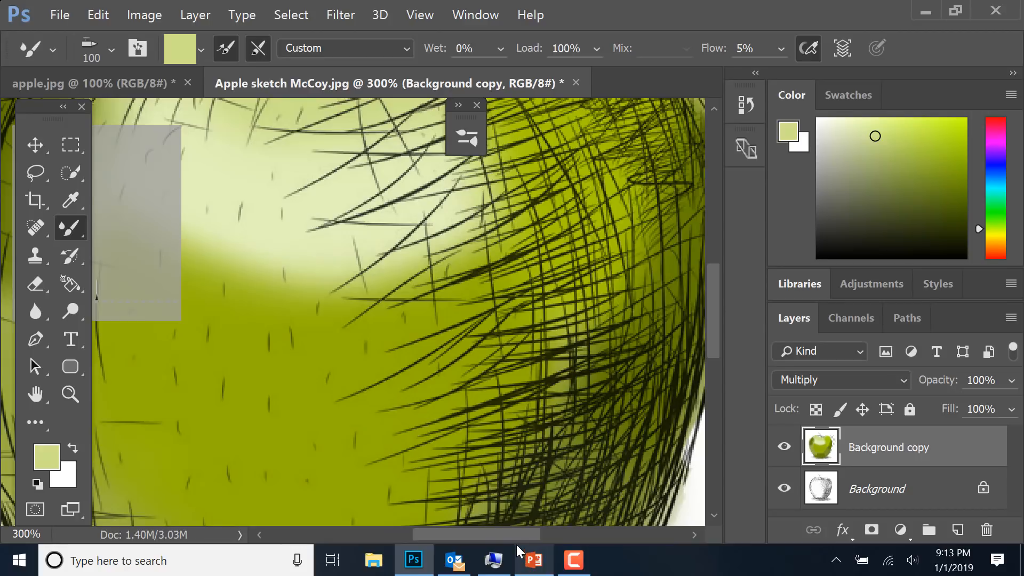
left_click_drag(500, 539, 456, 536)
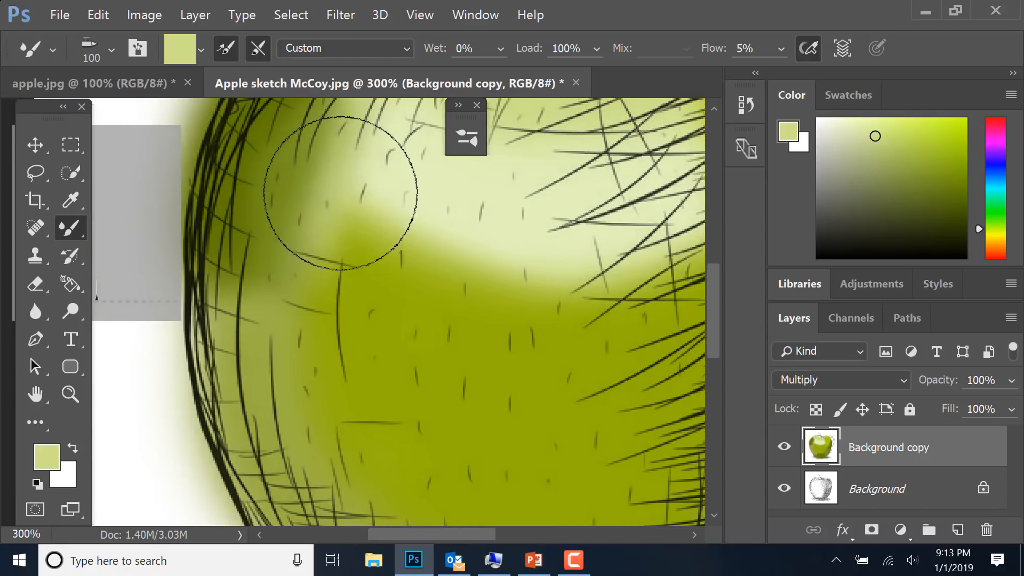
mouse_move(367, 218)
left_mouse_down()
mouse_move(337, 181)
mouse_move(319, 183)
mouse_move(298, 239)
mouse_move(329, 198)
mouse_move(342, 262)
mouse_move(292, 241)
mouse_move(291, 206)
mouse_move(275, 286)
mouse_move(373, 196)
mouse_move(406, 212)
mouse_move(338, 174)
mouse_move(395, 218)
left_mouse_up()
Step: Sample the dark olive green at the sketch apple's upper left and blend it along the highlight's lower edge with the Mixer Brush
left_click(70, 199)
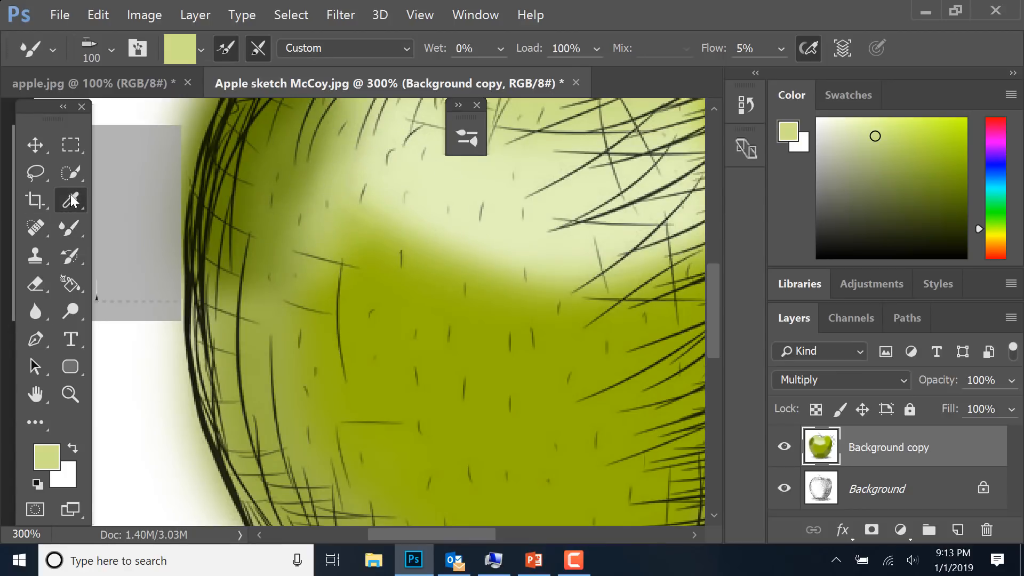
left_click(287, 162)
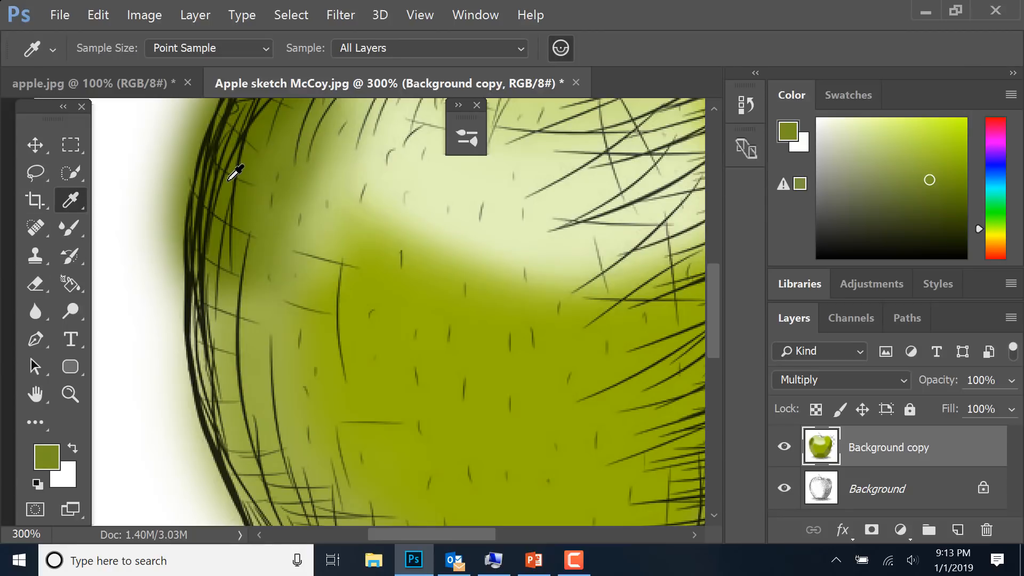
left_click(274, 160)
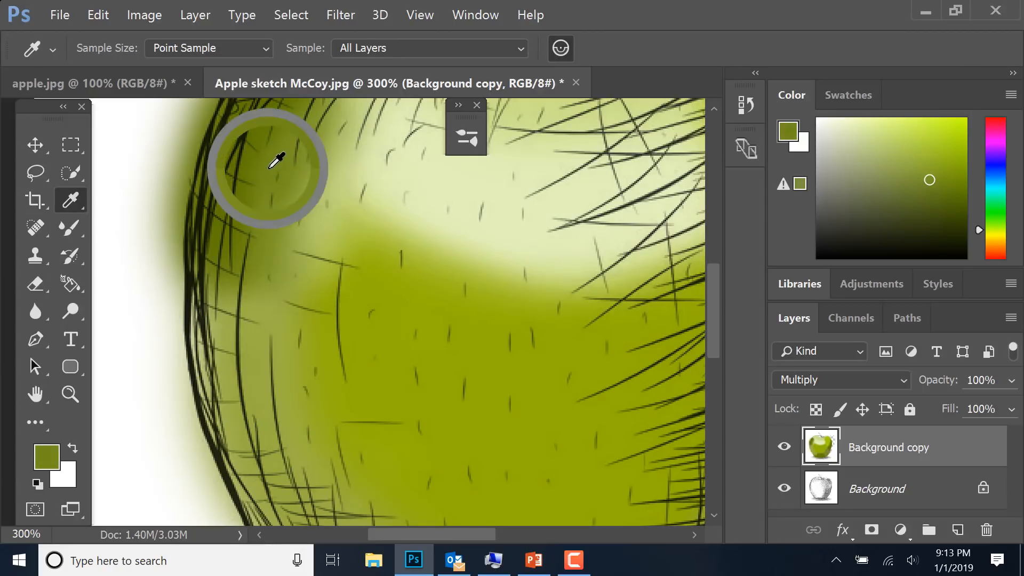
left_click(75, 226)
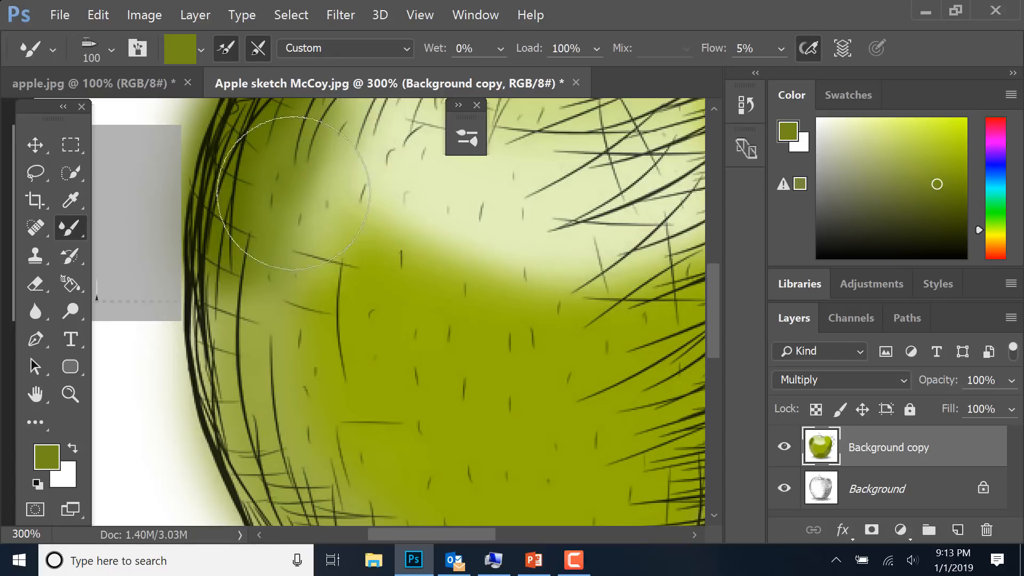
mouse_move(376, 236)
left_mouse_down()
mouse_move(307, 234)
mouse_move(295, 221)
mouse_move(335, 215)
mouse_move(301, 293)
mouse_move(271, 315)
mouse_move(310, 159)
mouse_move(343, 160)
mouse_move(391, 191)
mouse_move(382, 203)
mouse_move(382, 186)
mouse_move(344, 183)
mouse_move(515, 269)
mouse_move(383, 212)
mouse_move(485, 239)
mouse_move(387, 274)
left_mouse_up()
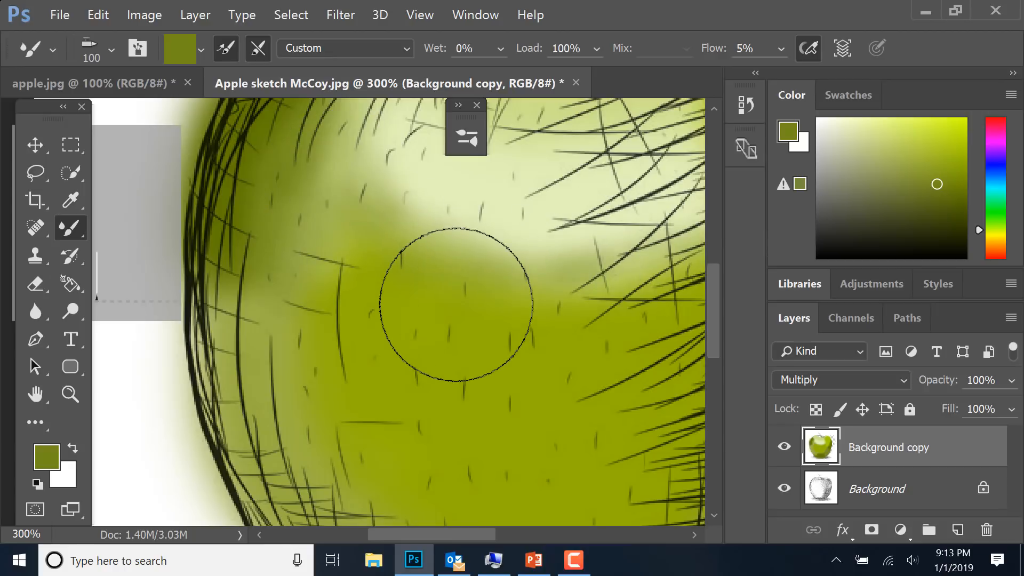
key("ctrl+minus")
key("ctrl+minus")
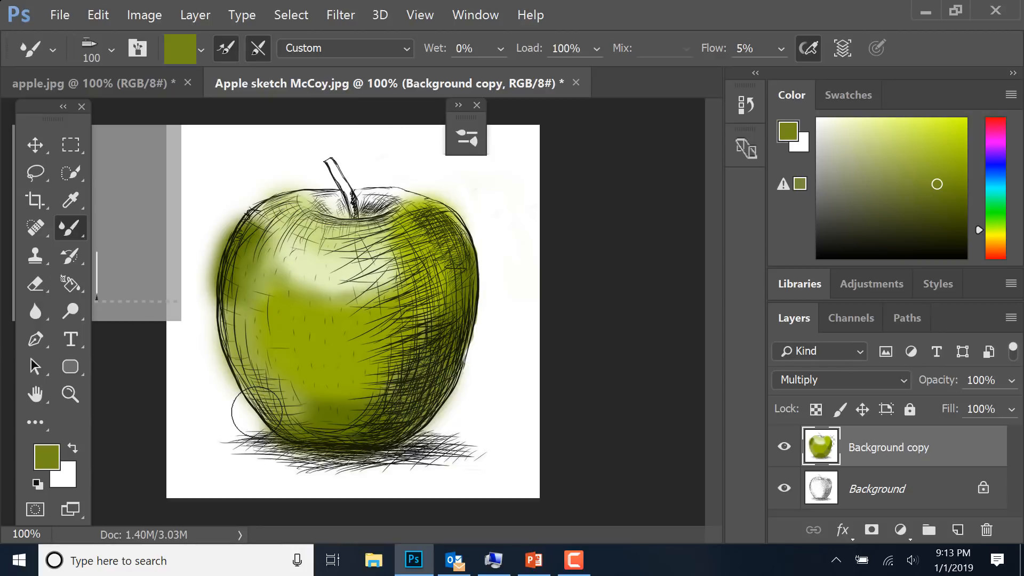
Step: Examine the green transitions around the sketch apple's lower-left base at 300% magnification
key("ctrl+plus")
key("ctrl+plus")
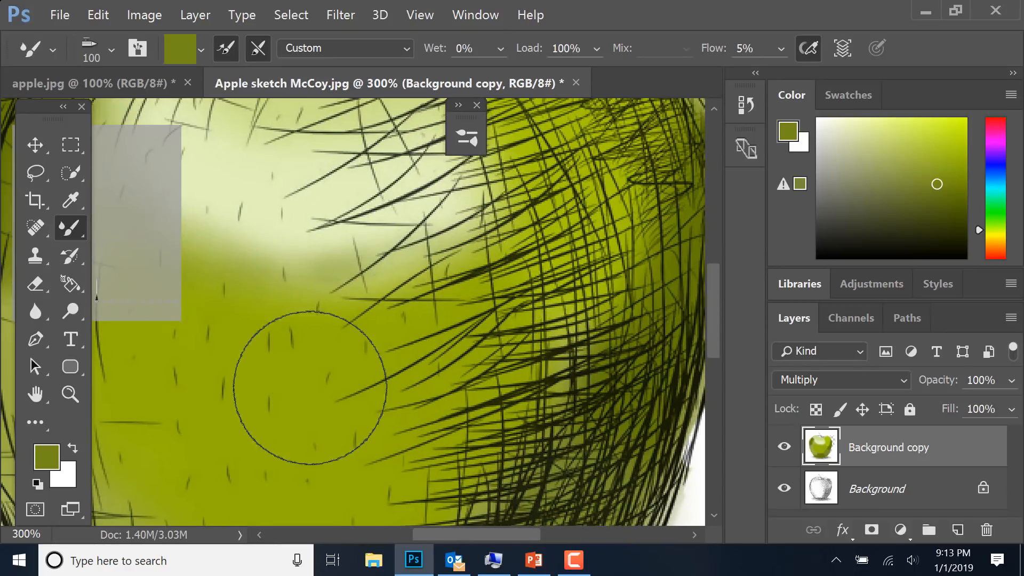
left_click_drag(721, 306, 722, 386)
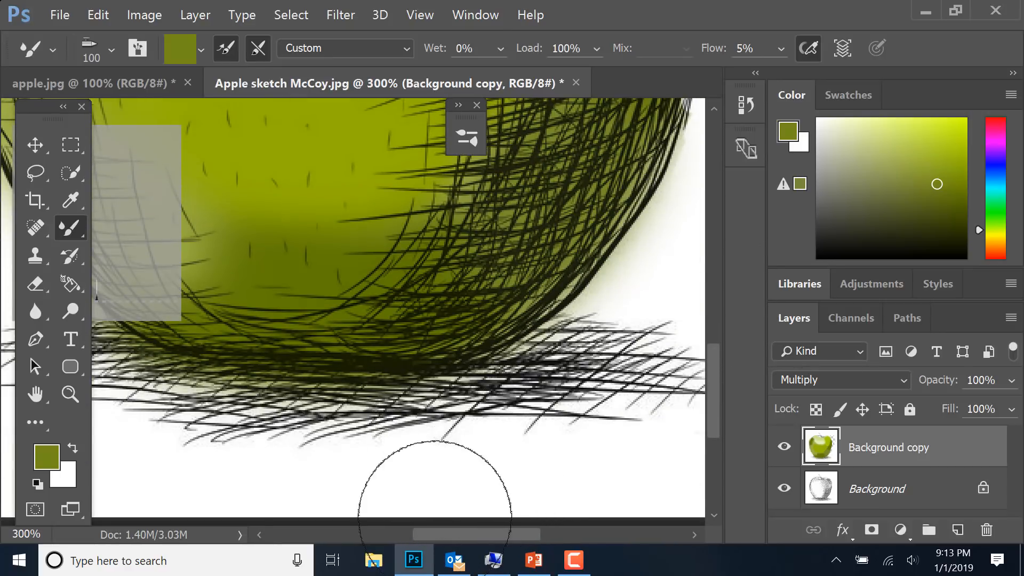
left_click_drag(487, 535, 463, 536)
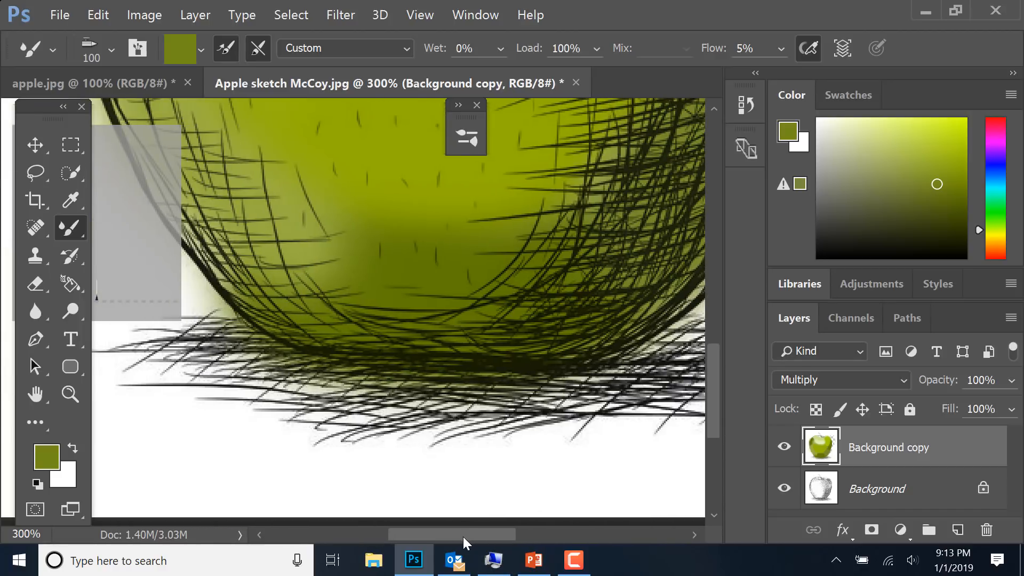
left_click_drag(709, 374, 712, 357)
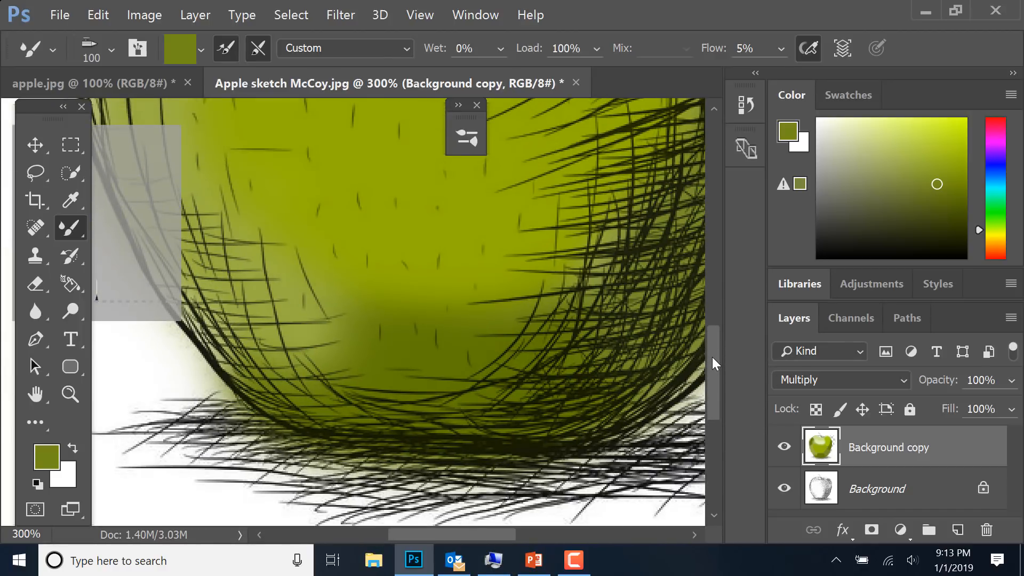